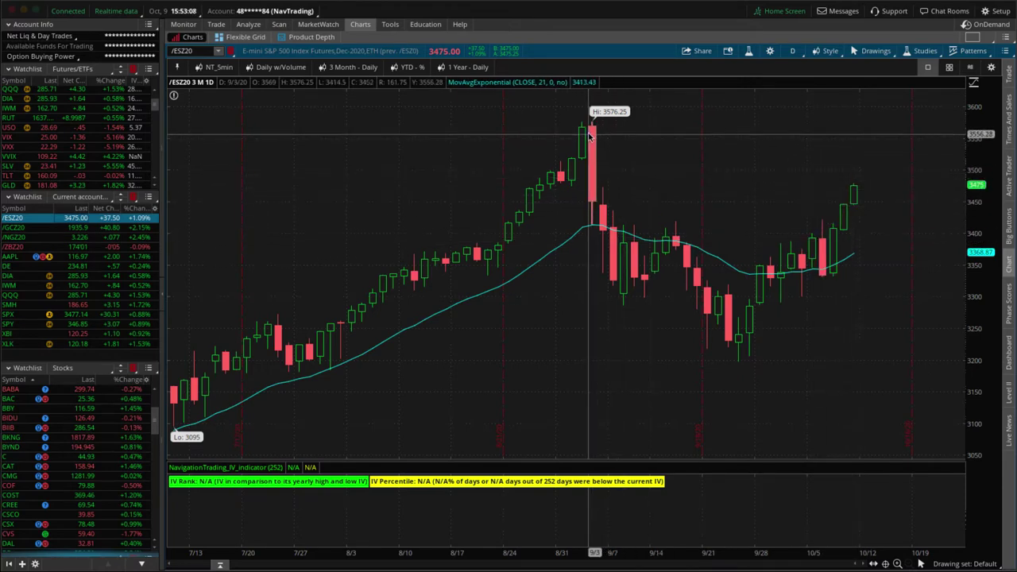
# - Trace the /ESZ20 September decline and rebound on the daily chart, and box the mid-September consolidation beneath the moving average
pyautogui.moveTo(589, 134)
pyautogui.mouseDown()
pyautogui.moveTo(621, 288)
pyautogui.moveTo(672, 238)
pyautogui.moveTo(725, 342)
pyautogui.moveTo(738, 342)
pyautogui.moveTo(763, 284)
pyautogui.moveTo(827, 417)
pyautogui.mouseUp()
pyautogui.moveTo(716, 367)
pyautogui.mouseDown()
pyautogui.moveTo(756, 368)
pyautogui.moveTo(747, 368)
pyautogui.mouseUp()
pyautogui.press('Escape')
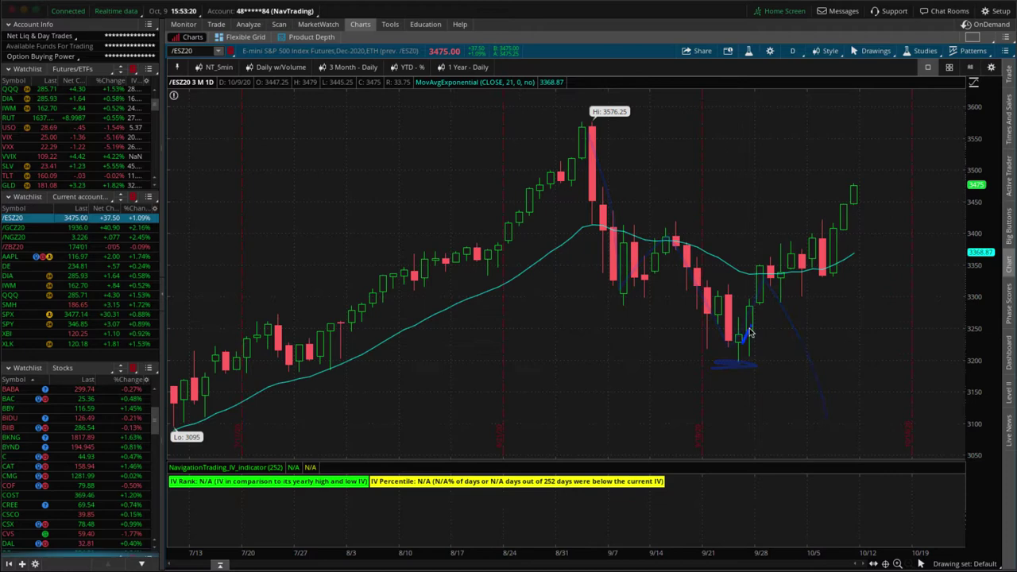
pyautogui.moveTo(746, 338); pyautogui.dragTo(841, 205)
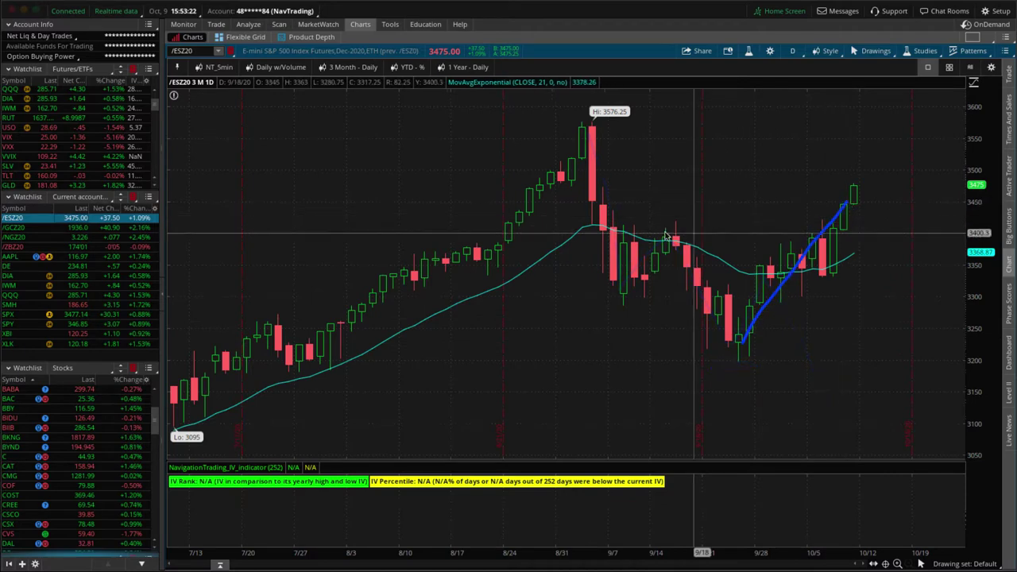
pyautogui.moveTo(594, 228)
pyautogui.mouseDown()
pyautogui.moveTo(681, 225)
pyautogui.moveTo(688, 303)
pyautogui.moveTo(598, 302)
pyautogui.moveTo(598, 234)
pyautogui.mouseUp()
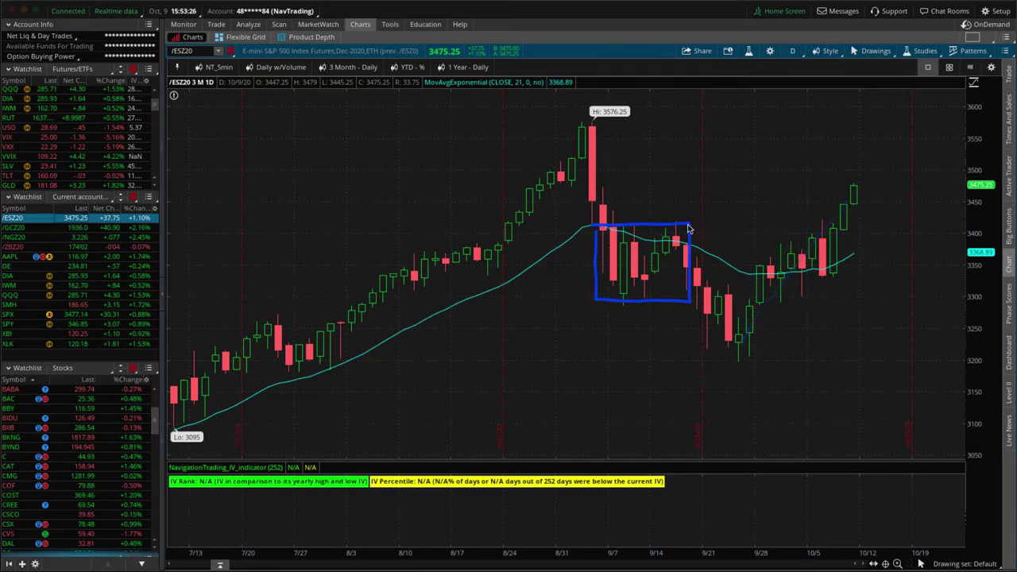
pyautogui.moveTo(690, 228); pyautogui.dragTo(873, 227)
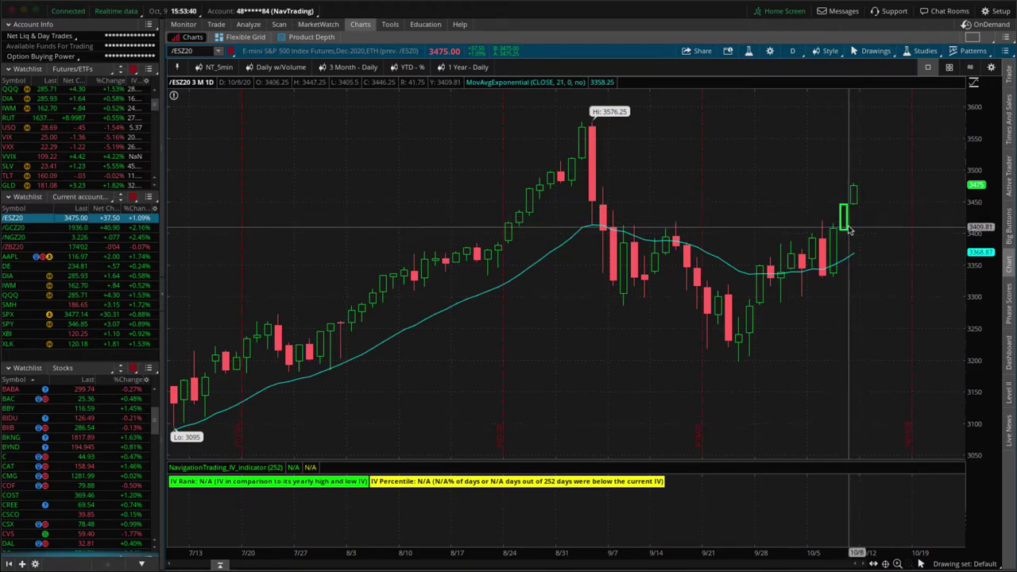
# - Sketch possible sideways, upward and downward price paths from the latest /ESZ20 candle and mark the early-September high
pyautogui.moveTo(848, 231)
pyautogui.mouseDown()
pyautogui.moveTo(869, 168)
pyautogui.moveTo(878, 245)
pyautogui.moveTo(899, 237)
pyautogui.moveTo(931, 124)
pyautogui.mouseUp()
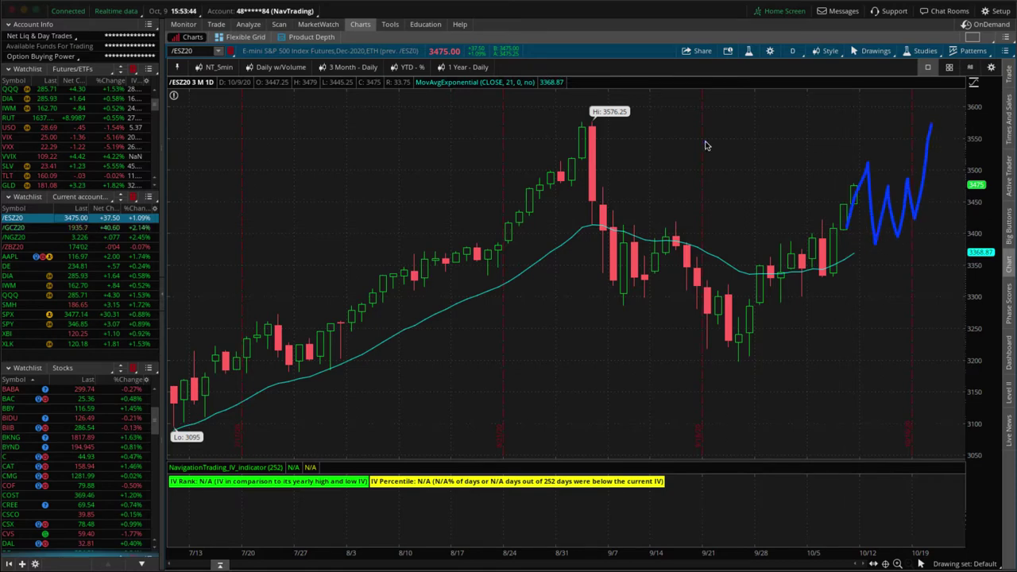
pyautogui.moveTo(559, 125)
pyautogui.mouseDown()
pyautogui.moveTo(614, 129)
pyautogui.moveTo(535, 126)
pyautogui.moveTo(641, 127)
pyautogui.mouseUp()
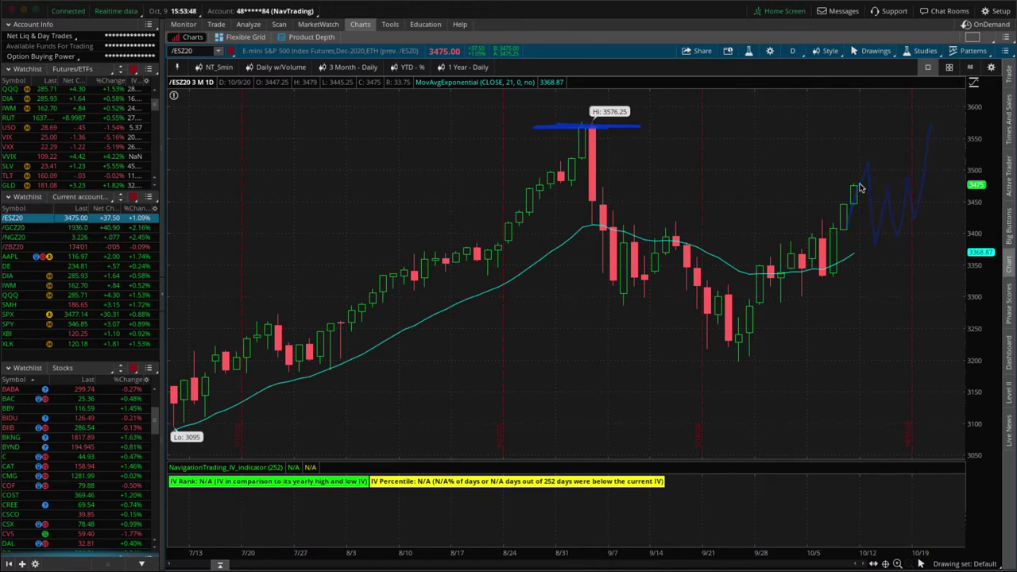
pyautogui.moveTo(860, 190); pyautogui.dragTo(893, 82)
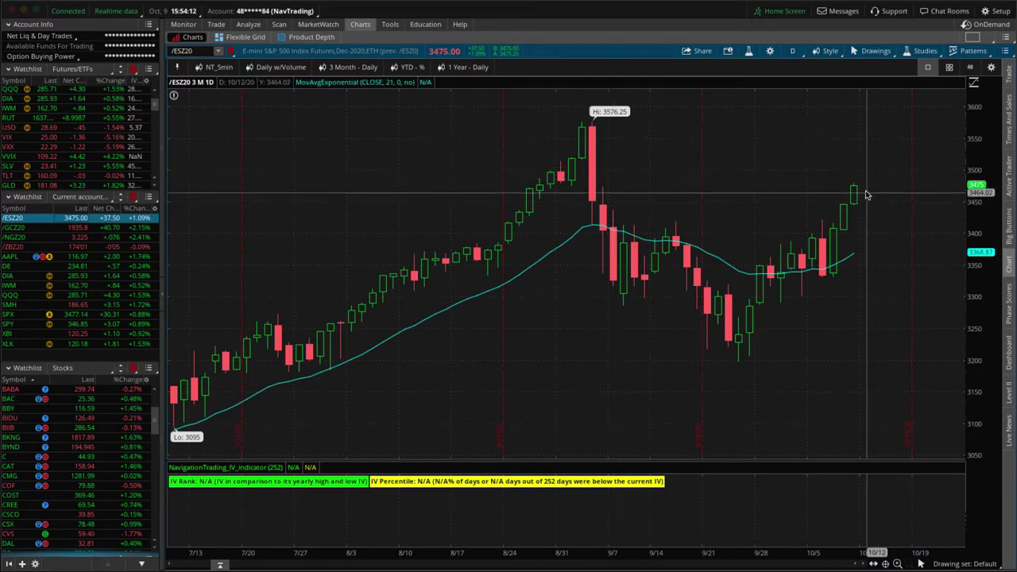
pyautogui.moveTo(859, 189); pyautogui.dragTo(888, 253)
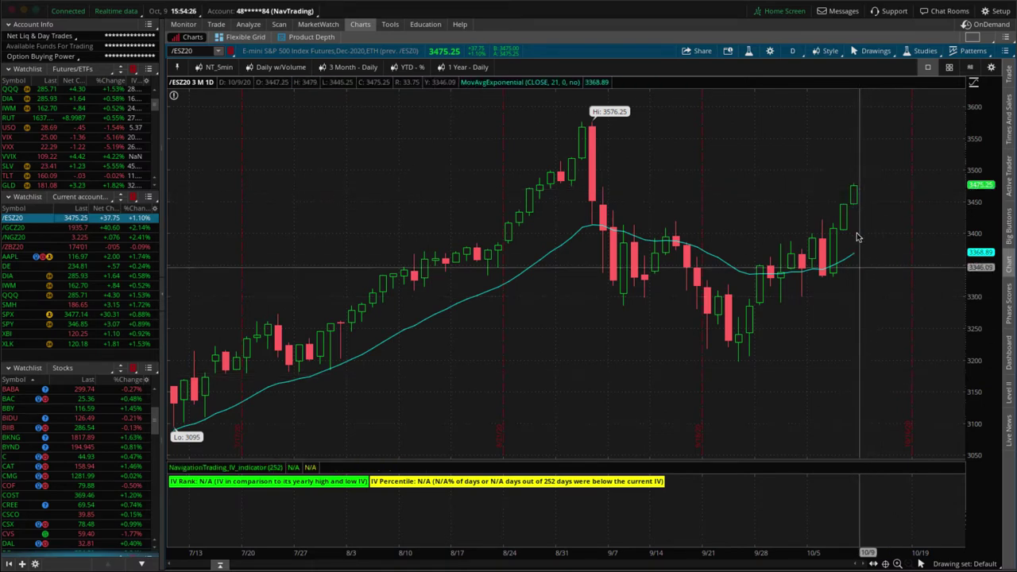
pyautogui.moveTo(863, 188)
pyautogui.mouseDown()
pyautogui.moveTo(866, 333)
pyautogui.moveTo(856, 319)
pyautogui.moveTo(876, 314)
pyautogui.mouseUp()
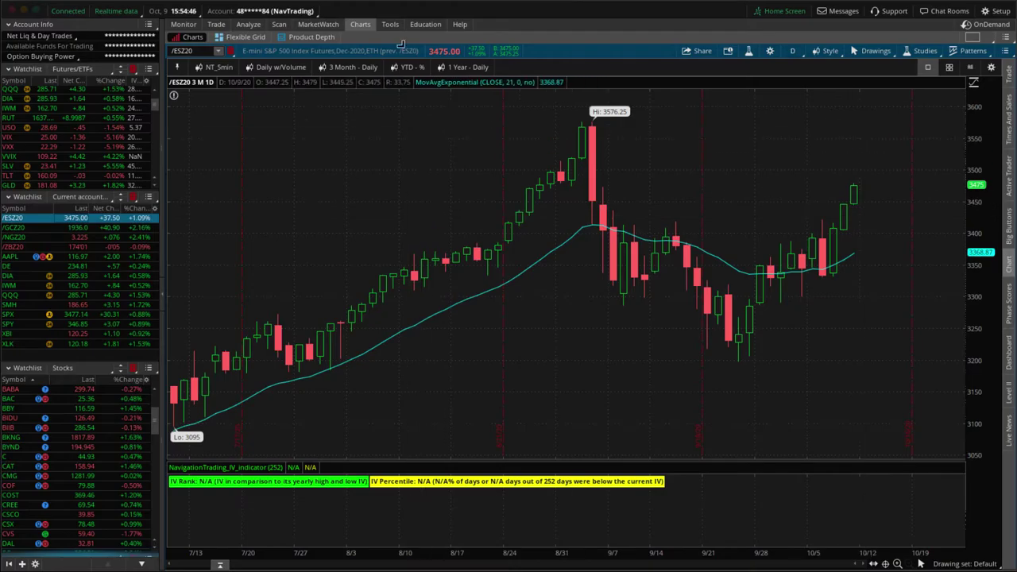
# - Switch to the browser's trade alerts page and review the SPX Weekly Double Calendar and Iron Duck alerts, highlighting the 13 DTE comment
pyautogui.press('super+Tab')
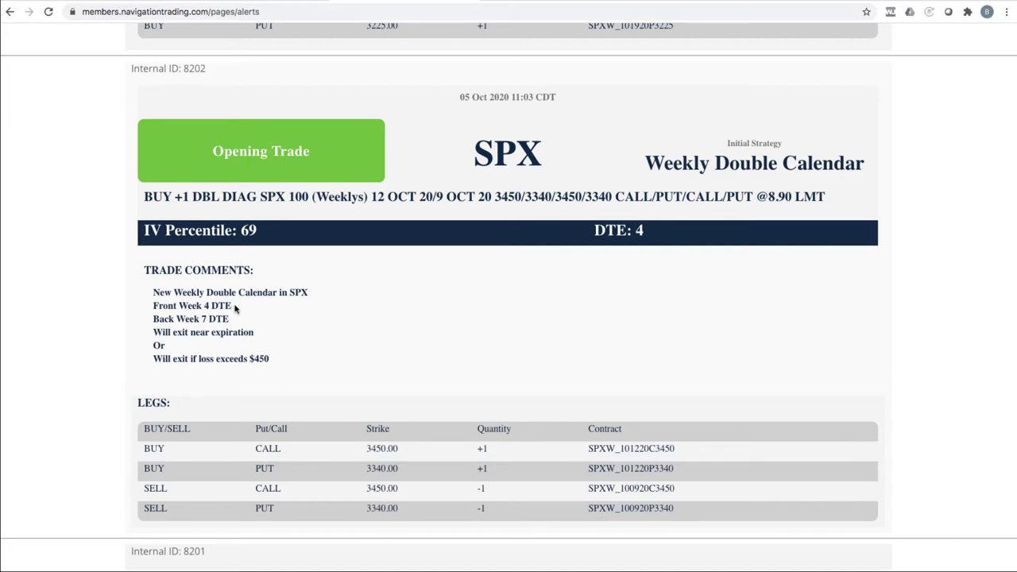
pyautogui.moveTo(235, 310)
pyautogui.mouseDown()
pyautogui.moveTo(246, 306)
pyautogui.moveTo(232, 325)
pyautogui.moveTo(237, 308)
pyautogui.mouseUp()
pyautogui.scroll(5, 507, 295)
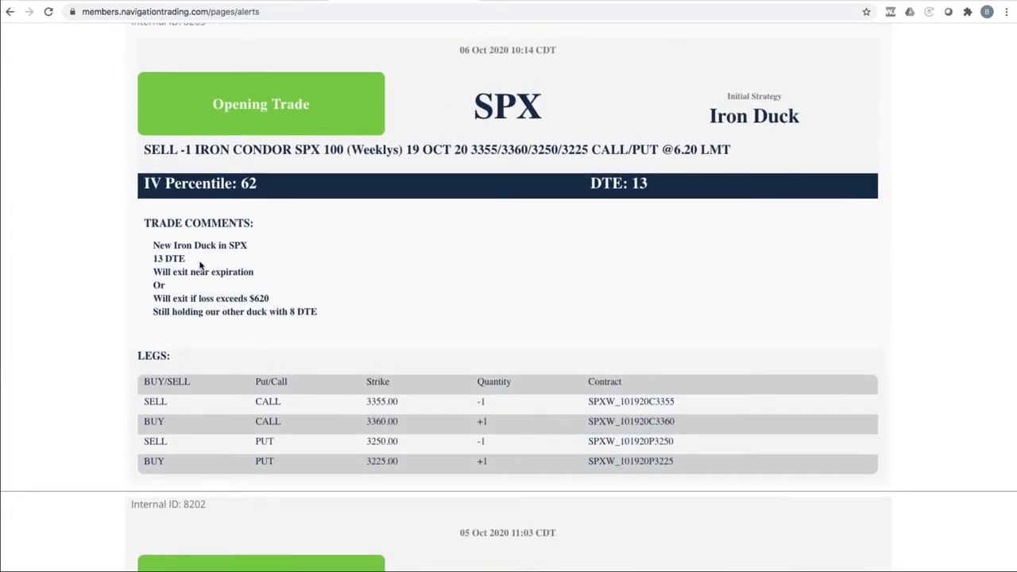
pyautogui.moveTo(193, 261); pyautogui.dragTo(155, 263)
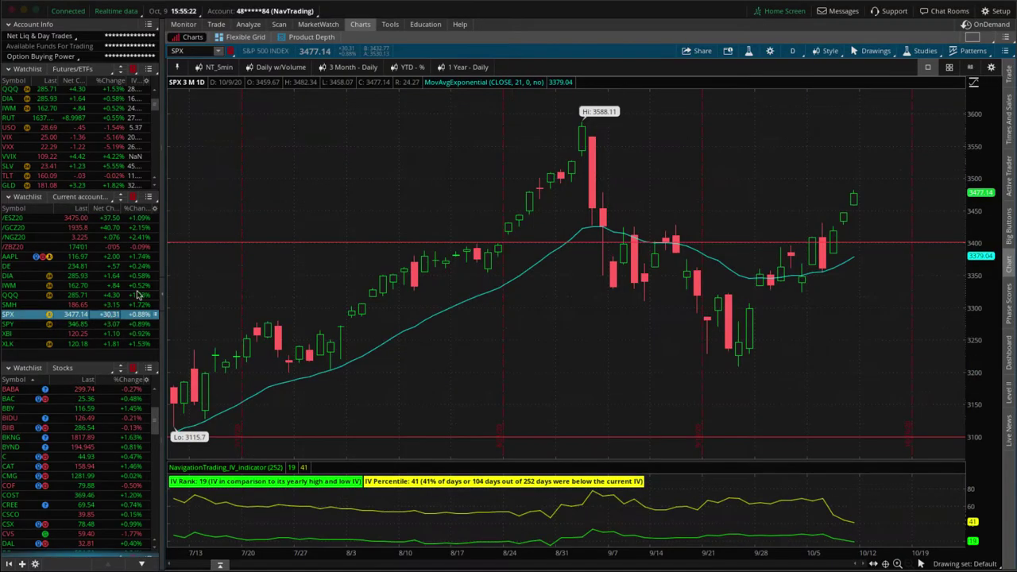
# - Show the SPX Iron Duck's risk profile in thinkorswim and mark the flat profit zone around and above the current price
pyautogui.click(248, 24)
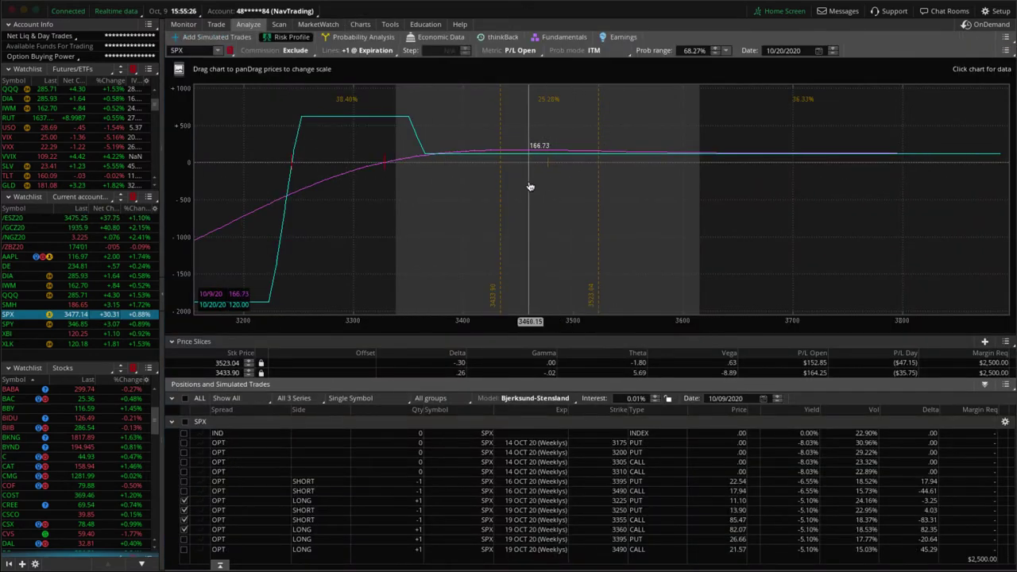
pyautogui.moveTo(482, 167); pyautogui.dragTo(552, 171)
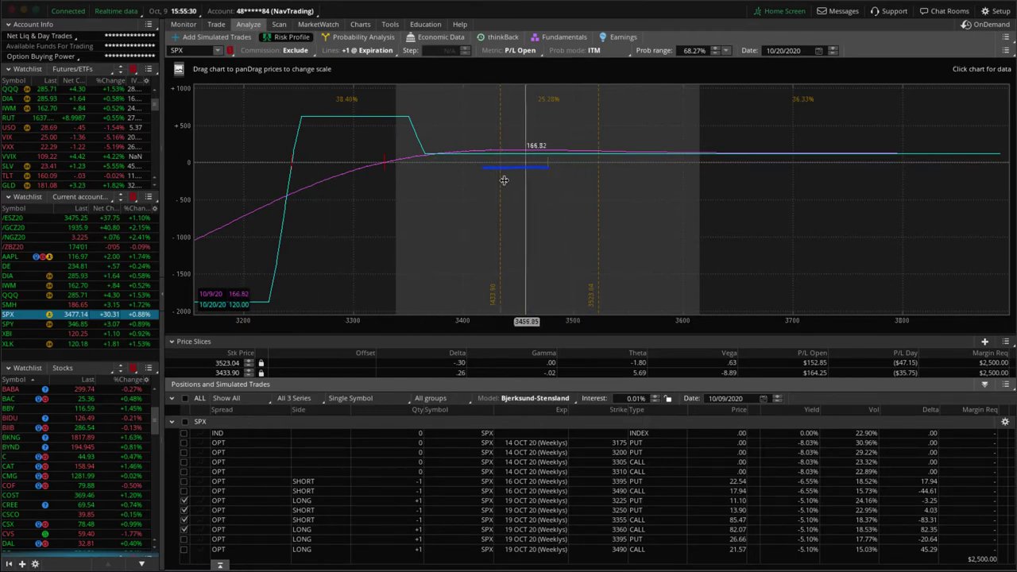
pyautogui.moveTo(488, 167); pyautogui.dragTo(403, 153)
pyautogui.moveTo(547, 165); pyautogui.dragTo(694, 169)
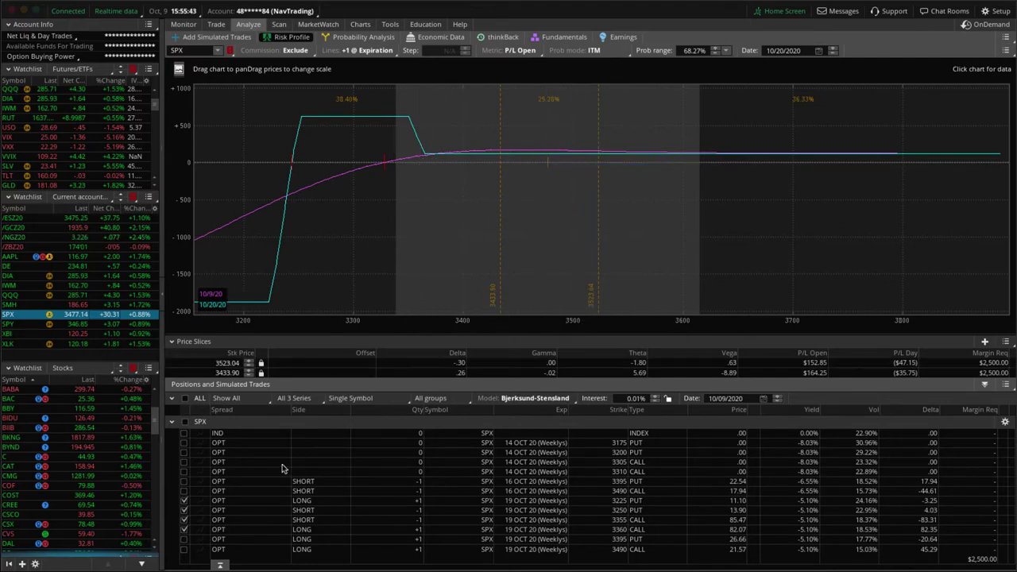
# - Plot only the SPX double calendar, 16 OCT short and 19 OCT long 3395 puts and 3490 calls, with a price slice at 3476.40
pyautogui.click(184, 482)
pyautogui.click(184, 491)
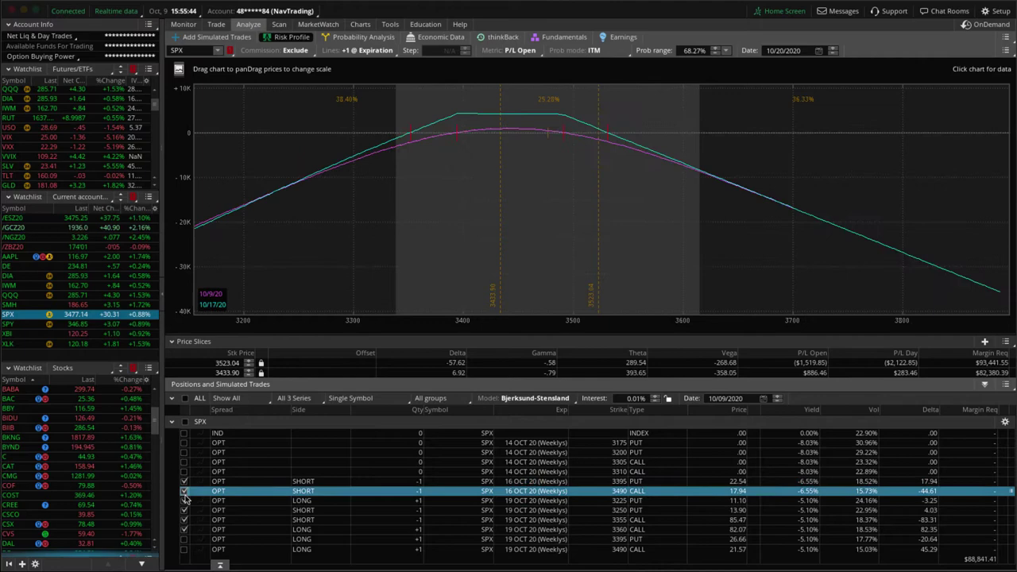
pyautogui.click(183, 501)
pyautogui.click(184, 510)
pyautogui.click(184, 520)
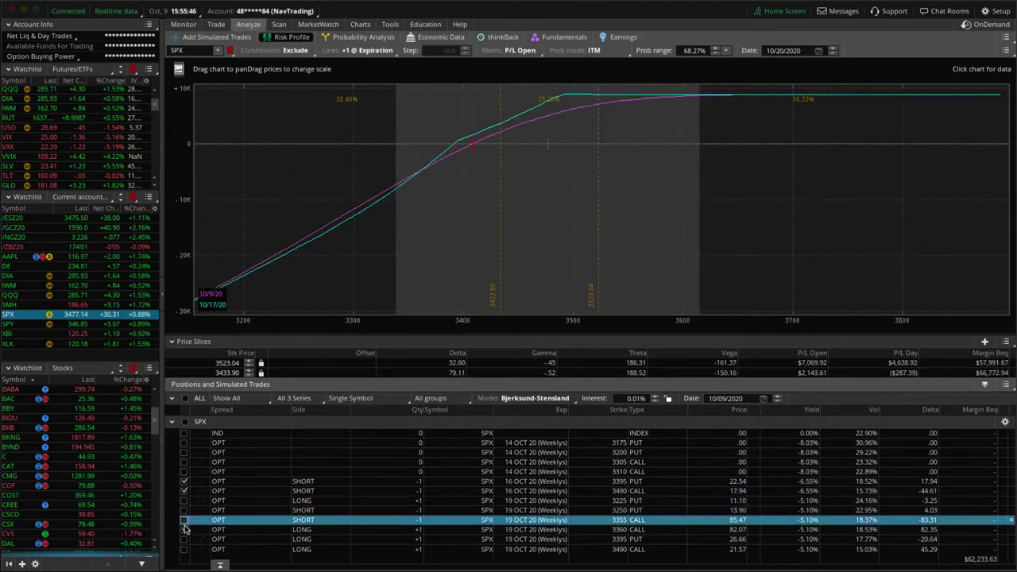
pyautogui.click(184, 529)
pyautogui.click(183, 538)
pyautogui.click(183, 549)
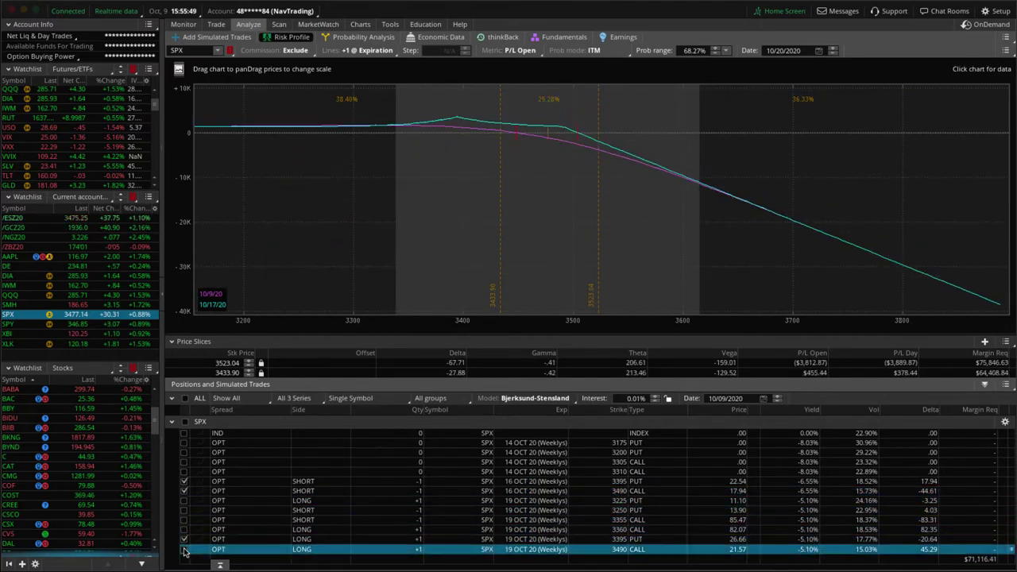
pyautogui.moveTo(572, 323); pyautogui.dragTo(585, 298)
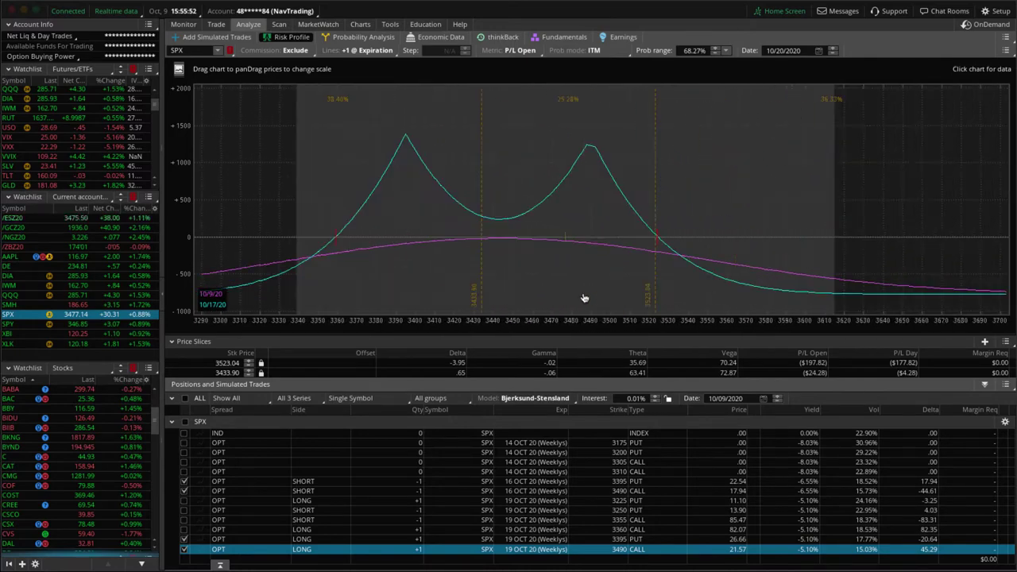
pyautogui.click(562, 239)
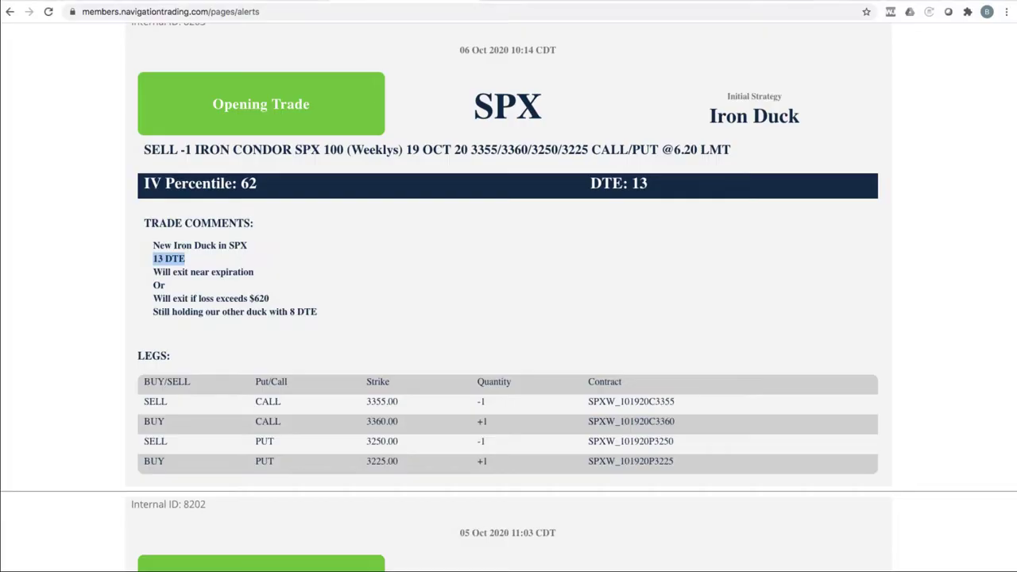
# - Switch to the trade alerts page and review the /GC Iron Condor and XBI Long Call closing alerts, including the /GC profit comment
pyautogui.scroll(5, 478, 143)
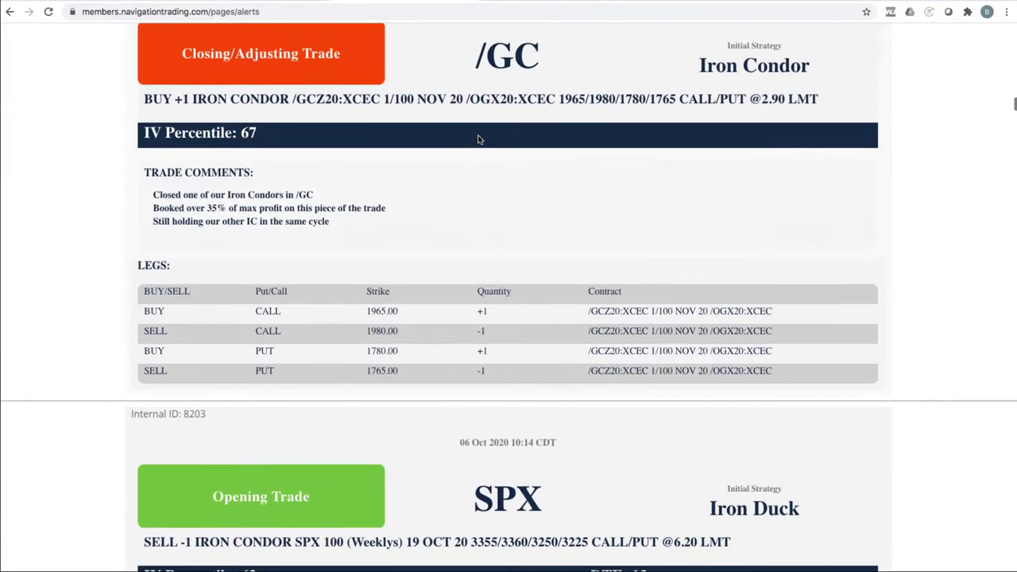
pyautogui.scroll(1, 477, 139)
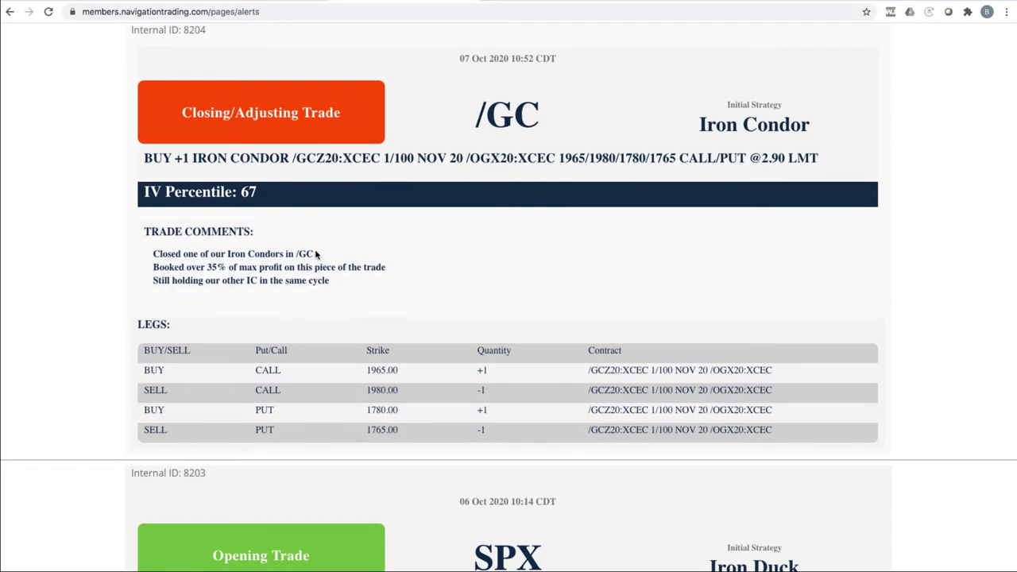
pyautogui.moveTo(208, 267); pyautogui.dragTo(323, 272)
pyautogui.scroll(6, 697, 416)
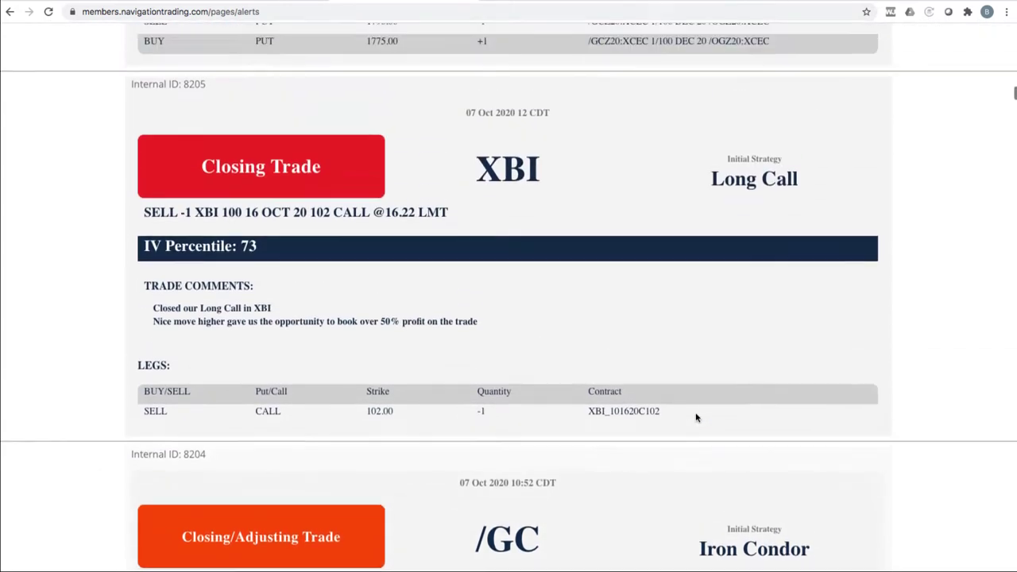
pyautogui.scroll(-1, 697, 417)
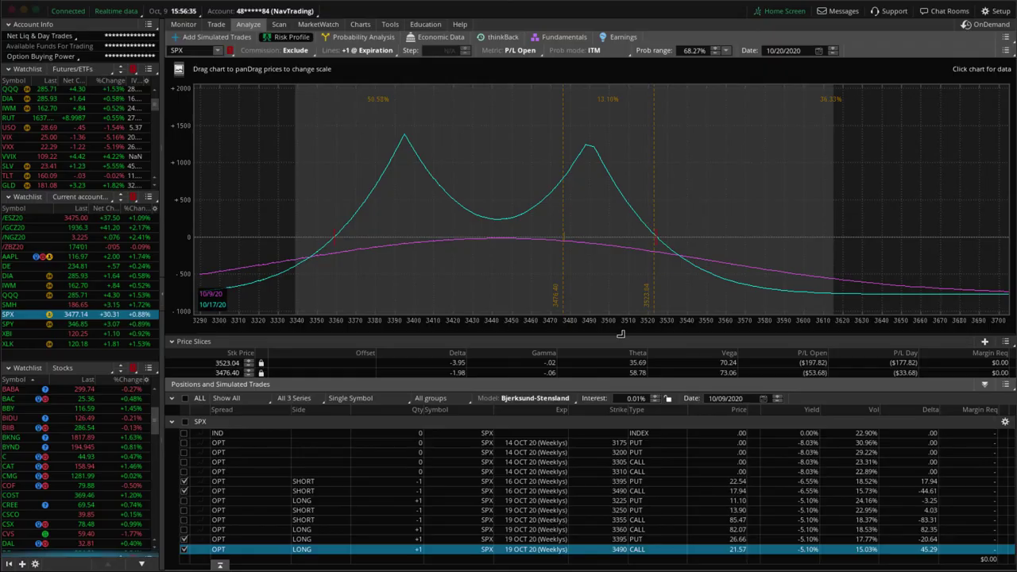
# - Switch to thinkorswim, show the XBI daily price chart, and trace the move from the late-September dip up into October
pyautogui.click(117, 333)
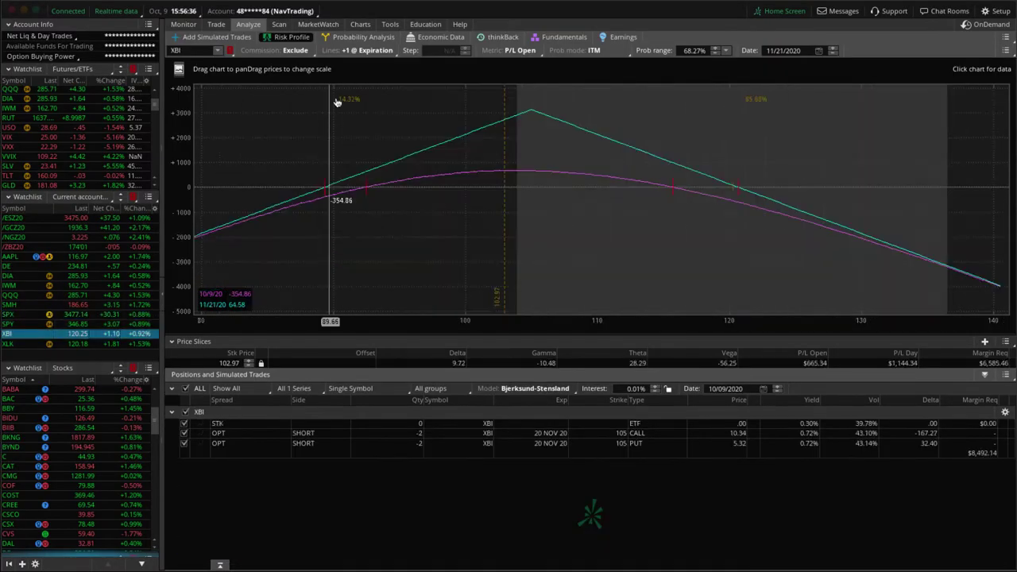
pyautogui.click(359, 24)
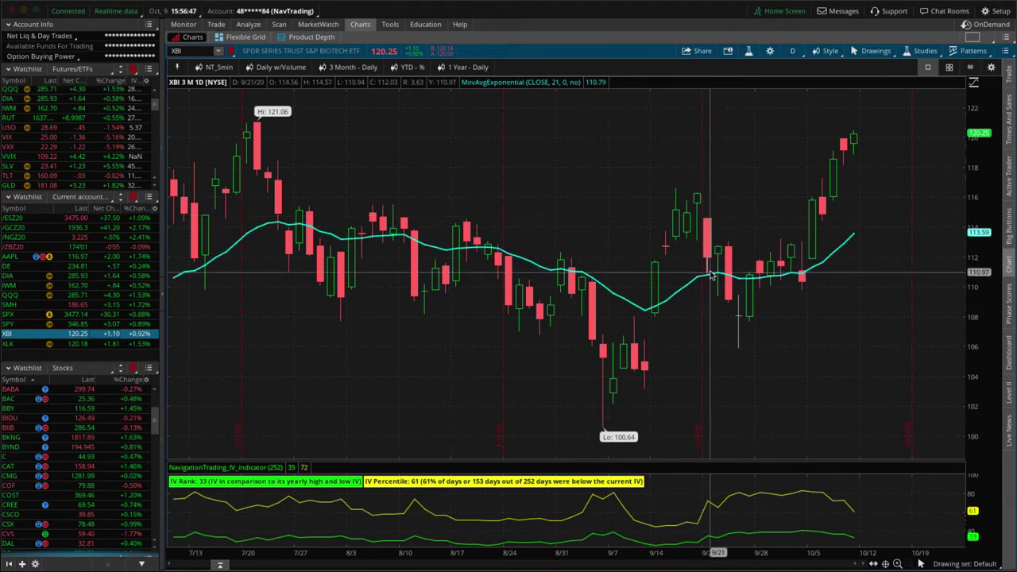
pyautogui.moveTo(711, 273)
pyautogui.mouseDown()
pyautogui.moveTo(730, 301)
pyautogui.moveTo(750, 301)
pyautogui.moveTo(827, 166)
pyautogui.mouseUp()
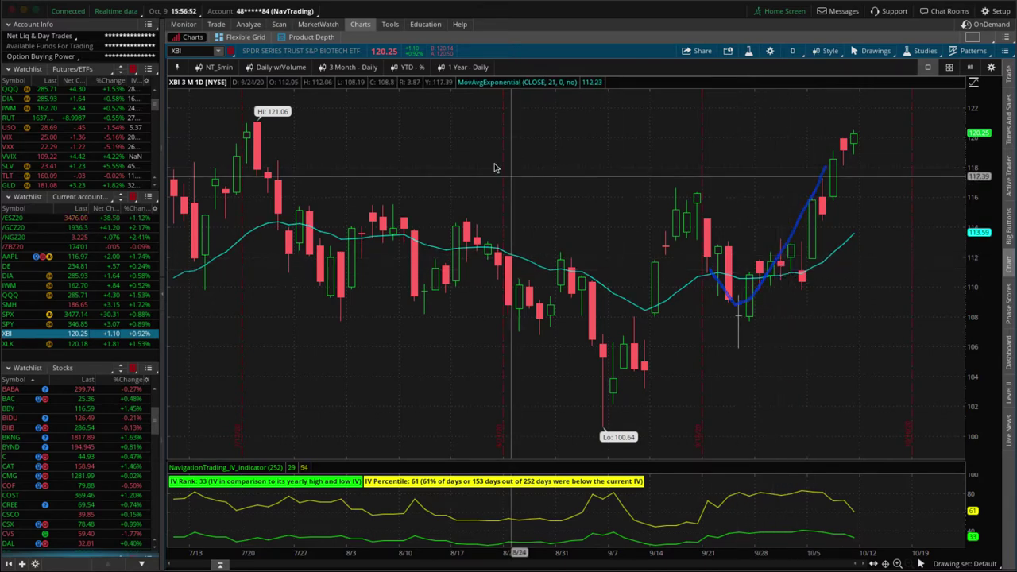
# - Return to the browser's trade alerts page and review the 08 Oct 2020 /GC Iron Condor opening alert
pyautogui.press('super+Tab')
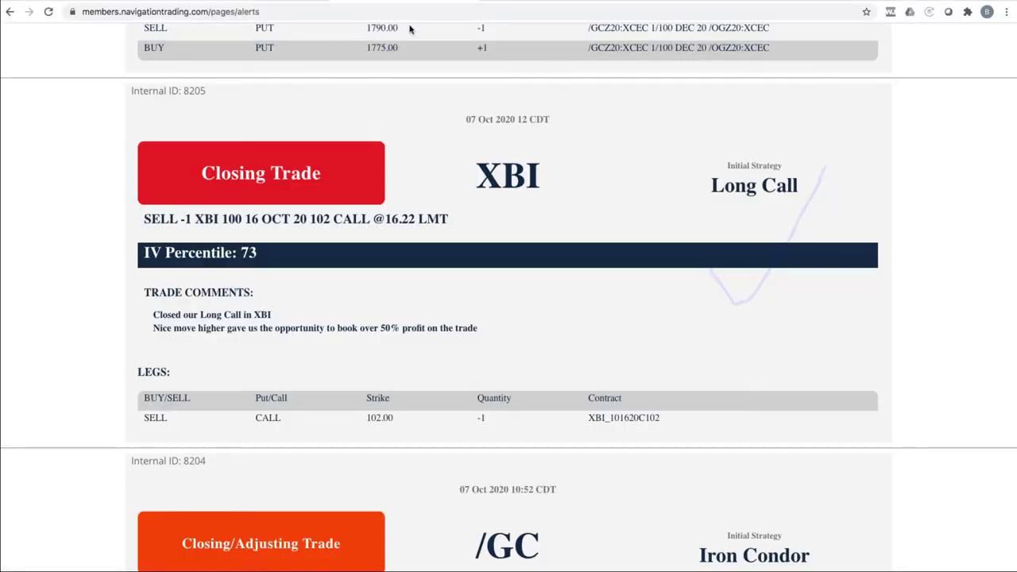
pyautogui.scroll(5, 487, 171)
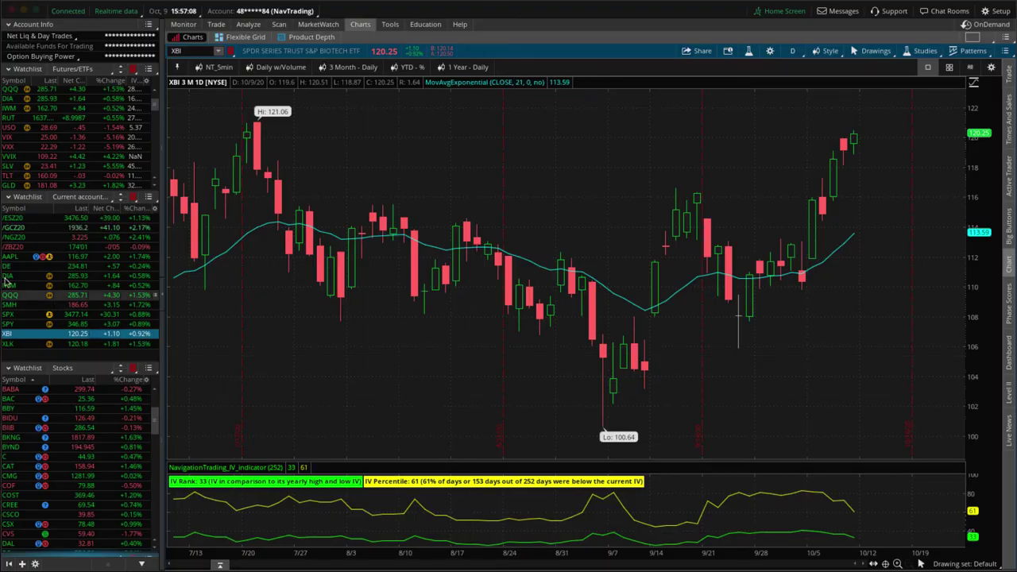
# - Show the /GCZ20 risk profile in thinkorswim and exclude the NOV 20 1855 and 1870 puts and 2060 and 2075 calls
pyautogui.click(16, 228)
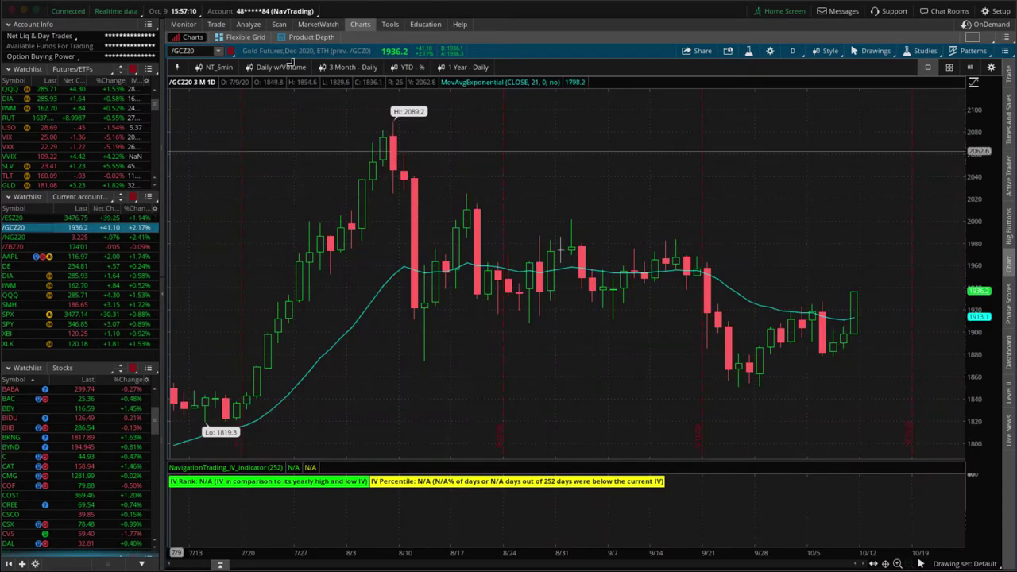
pyautogui.click(248, 24)
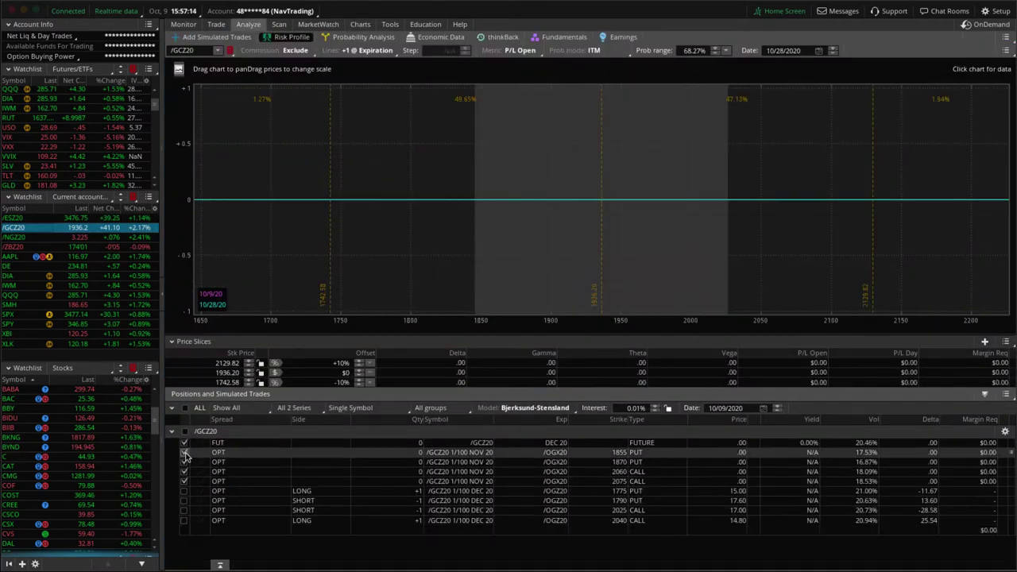
pyautogui.click(184, 453)
pyautogui.click(184, 463)
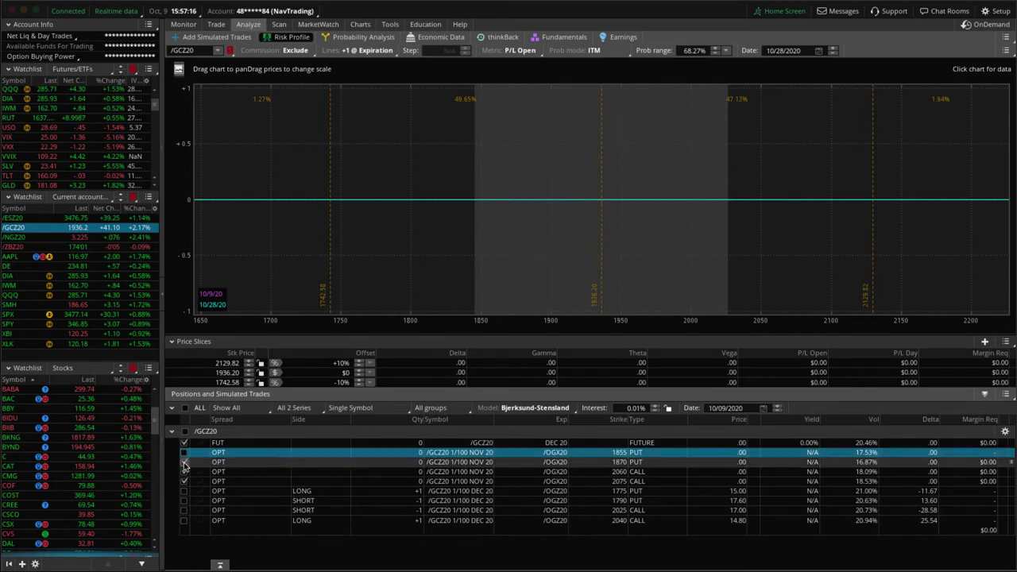
pyautogui.click(184, 472)
pyautogui.click(184, 482)
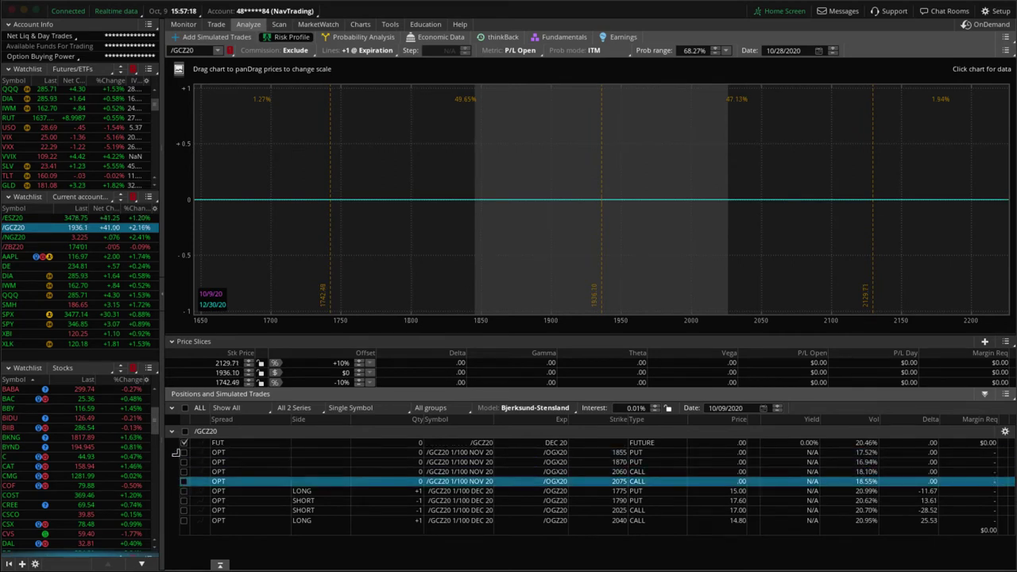
# - Include the DEC 20 iron condor legs in the /GCZ20 risk profile: the 1775 and 1790 puts and the 2025 and 2040 calls
pyautogui.click(184, 491)
pyautogui.click(185, 501)
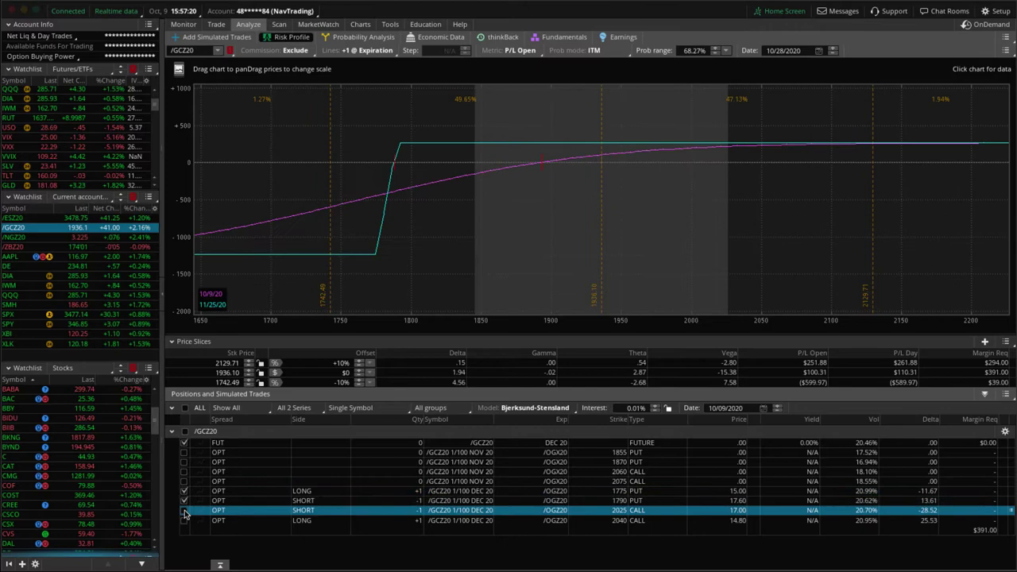
pyautogui.click(184, 510)
pyautogui.click(184, 520)
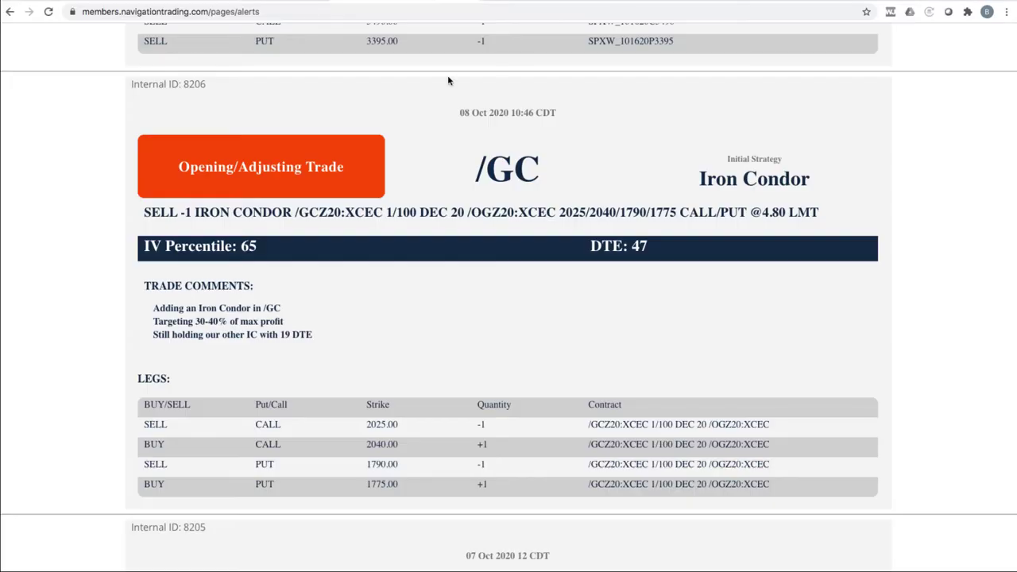
# - Review the 08 Oct 2020 SPX Weekly Double Calendar opening and closing alerts, highlighting the profit comment on the closing trade
pyautogui.scroll(3, 533, 211)
pyautogui.scroll(4, 533, 211)
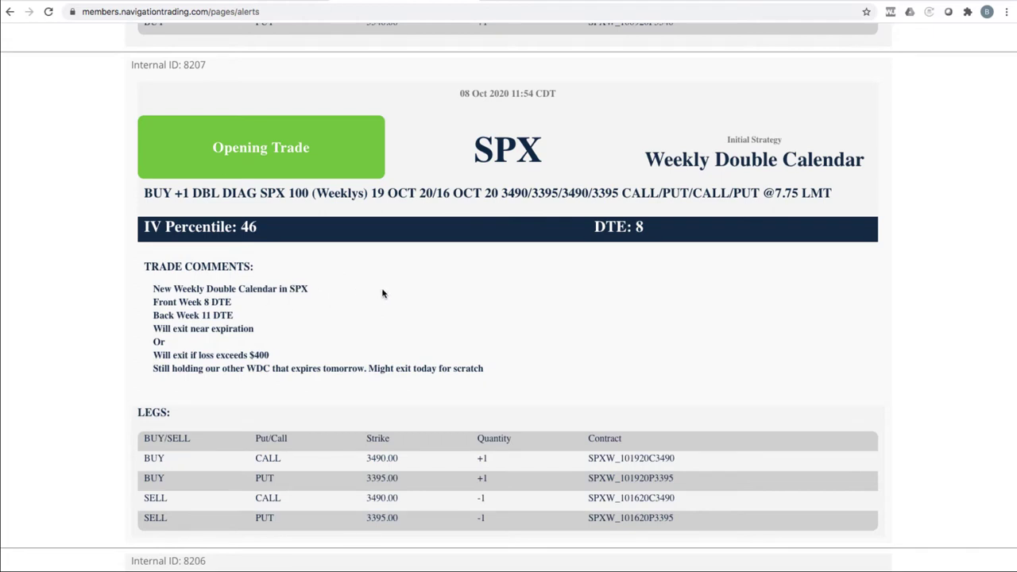
pyautogui.scroll(6, 477, 283)
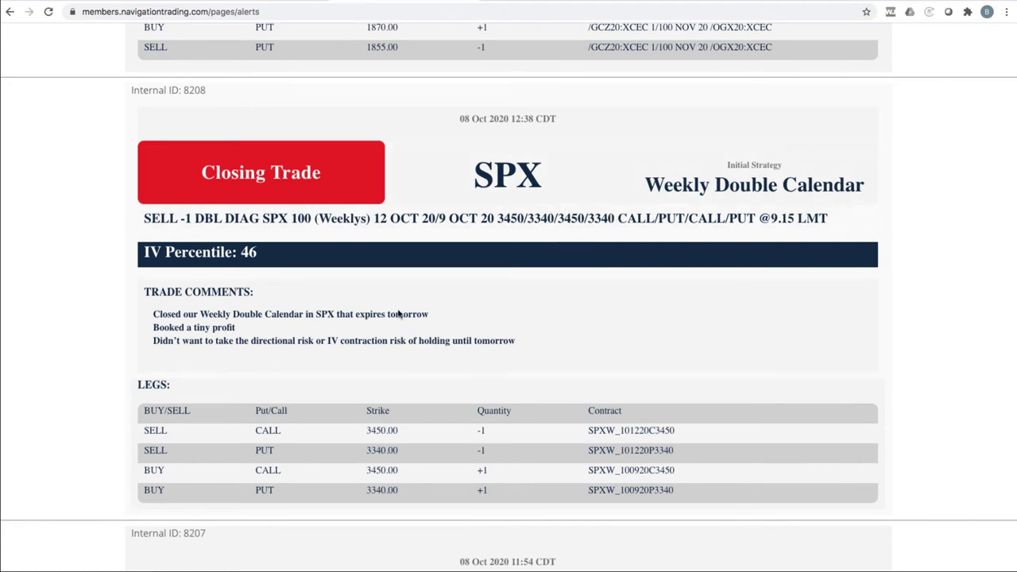
pyautogui.moveTo(236, 328); pyautogui.dragTo(151, 329)
# - Review the 09 Oct 2020 /GC Iron Condor closing alert and highlight its comment about the profit booked on this piece
pyautogui.scroll(5, 414, 338)
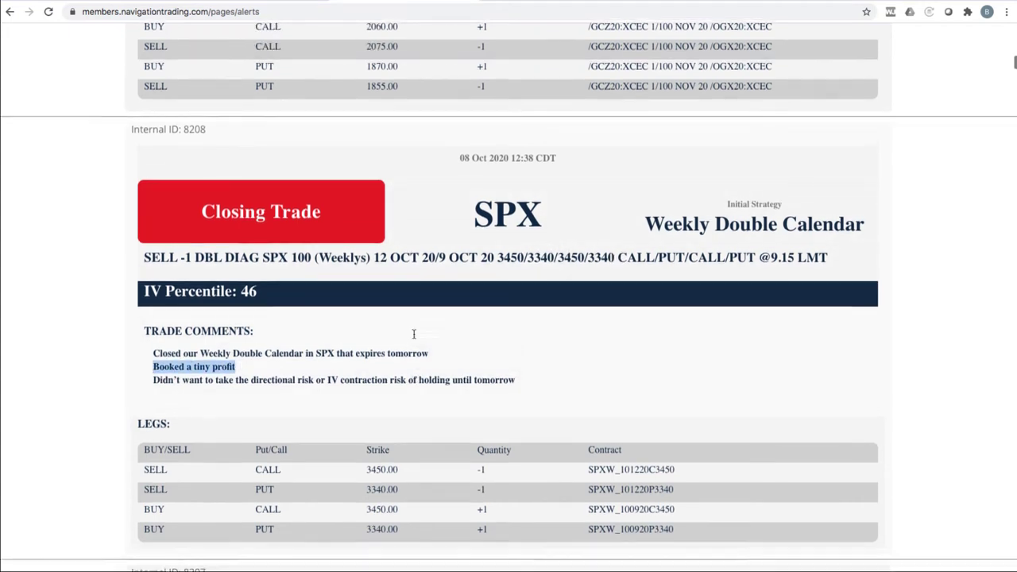
pyautogui.scroll(1, 417, 339)
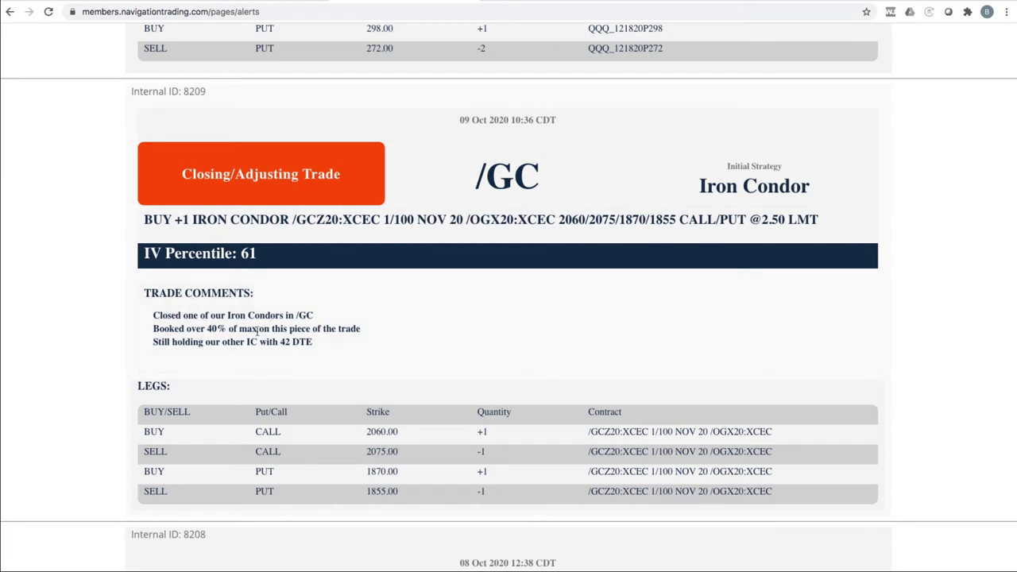
pyautogui.moveTo(154, 328); pyautogui.dragTo(362, 330)
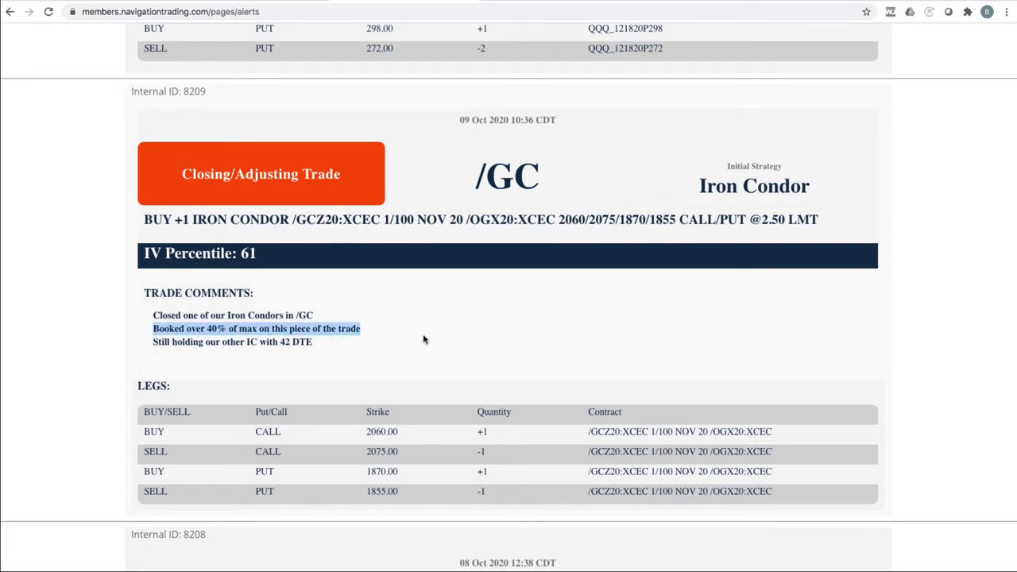
# - Review the 09 Oct 2020 QQQ Bunker Trade closing alert and highlight the days to expiration in its trade comments
pyautogui.scroll(8, 423, 339)
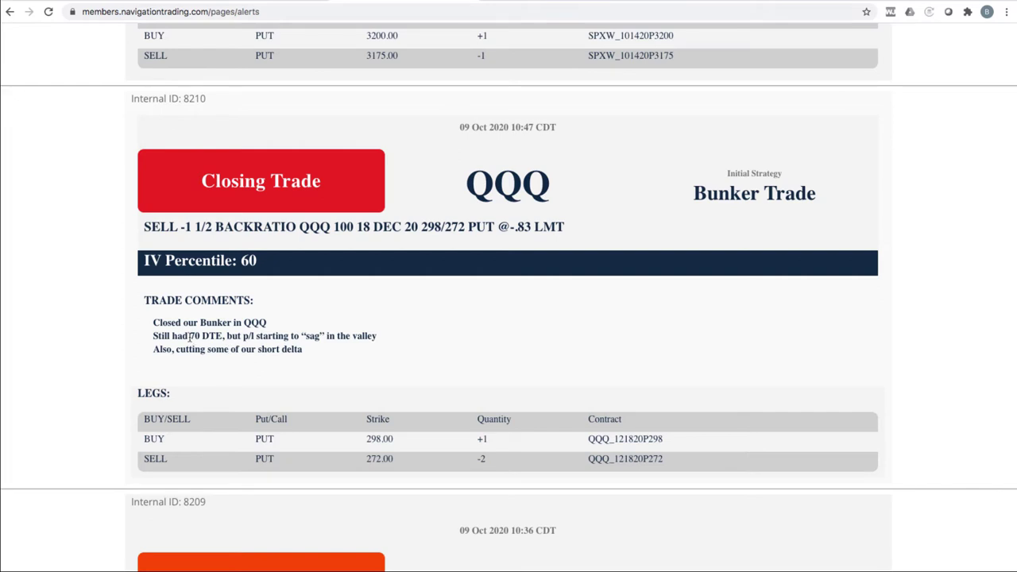
pyautogui.moveTo(190, 336); pyautogui.dragTo(217, 336)
pyautogui.moveTo(449, 338)
pyautogui.mouseDown()
pyautogui.moveTo(493, 348)
pyautogui.moveTo(563, 336)
pyautogui.mouseUp()
pyautogui.scroll(6, 543, 301)
pyautogui.scroll(-4, 545, 322)
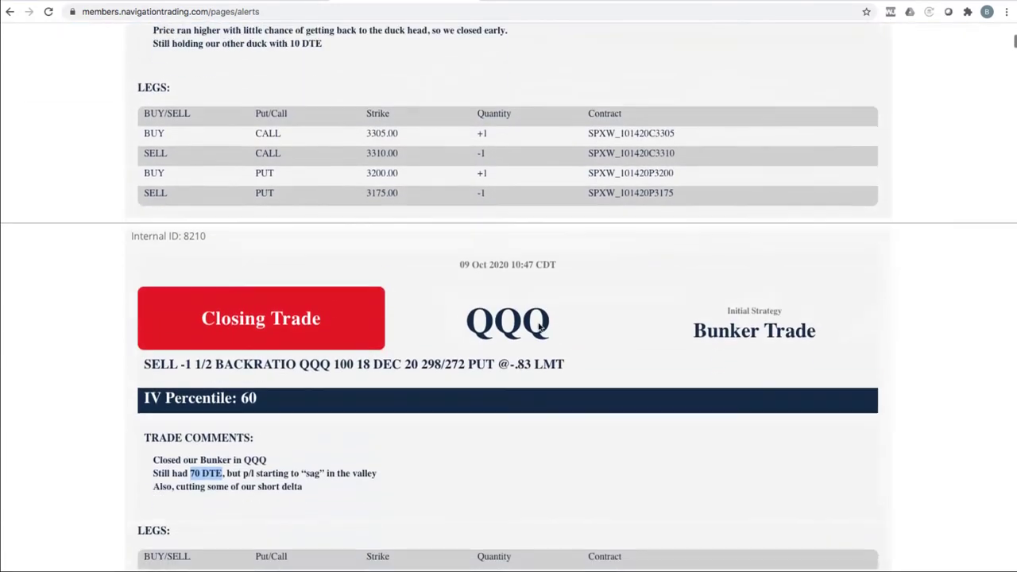
pyautogui.scroll(-2, 539, 326)
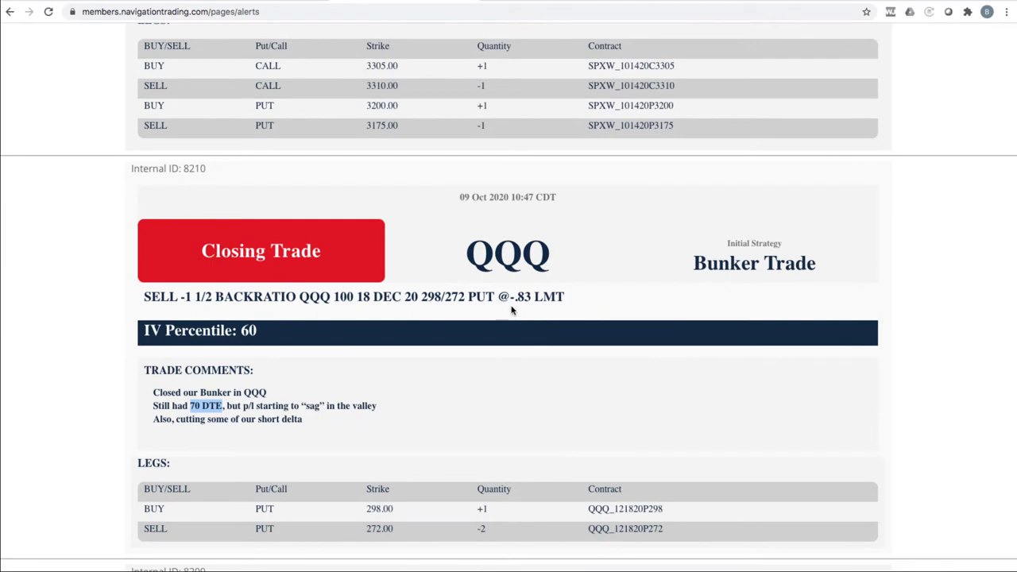
# - Review the 09 Oct 2020 SPX Iron Duck closing alert, including its trade comments and legs
pyautogui.scroll(5, 480, 311)
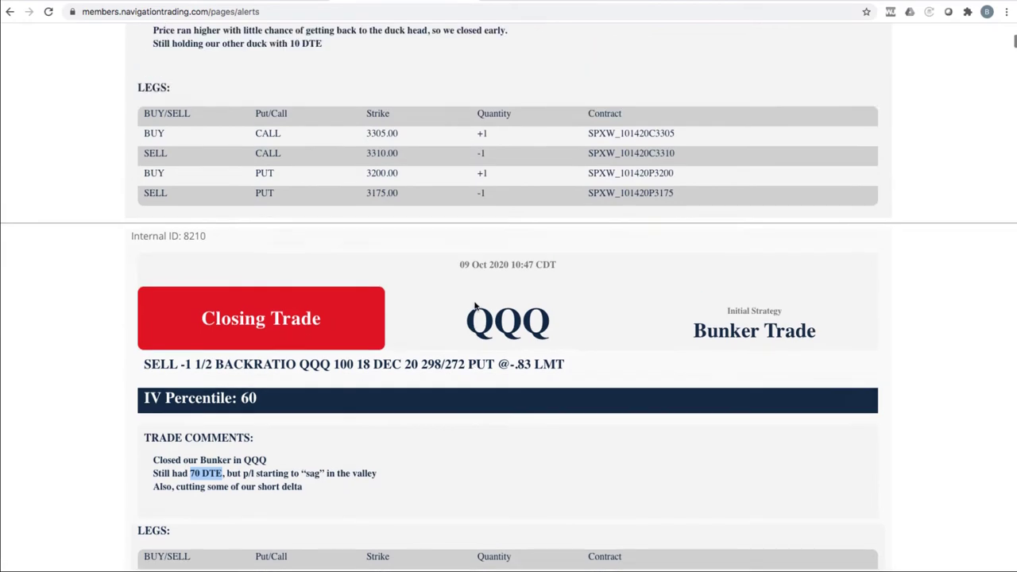
pyautogui.scroll(-1, 480, 284)
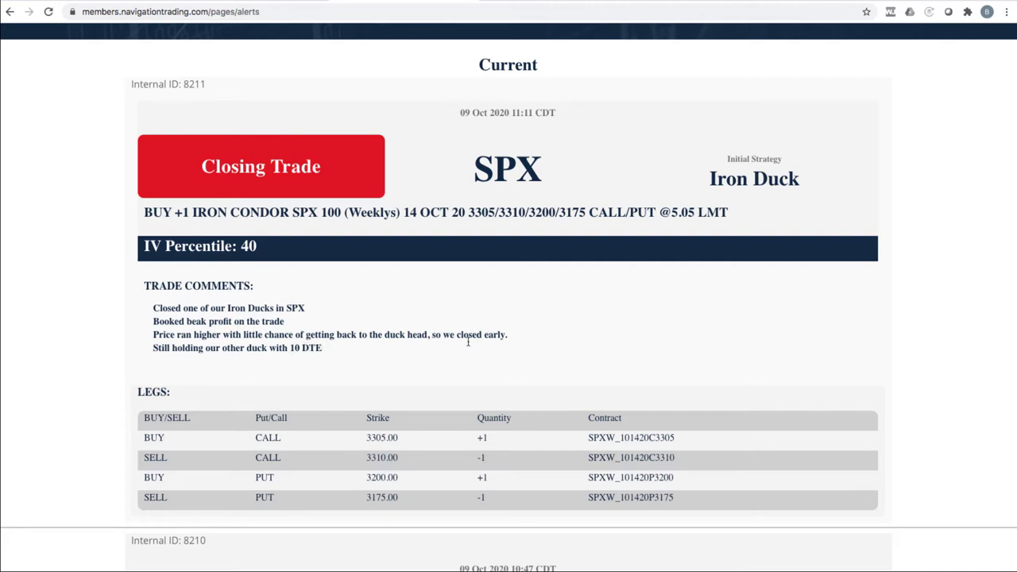
pyautogui.scroll(1, 468, 342)
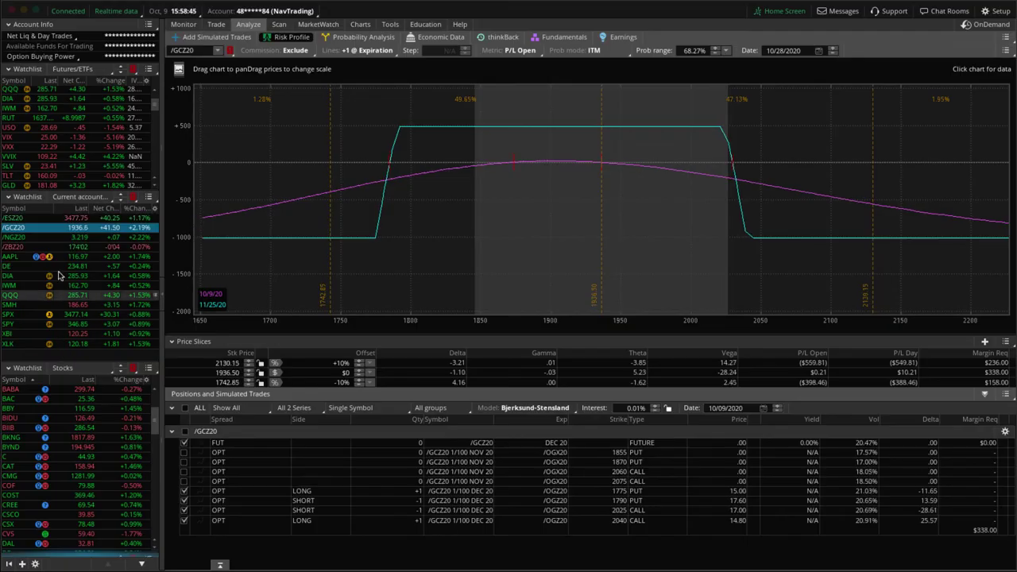
# - Show the /ESZ20 risk profile in thinkorswim, excluding the OCT 20 3330 and 3380 puts and including the NOV 20 3300 and 3350 puts
pyautogui.click(104, 219)
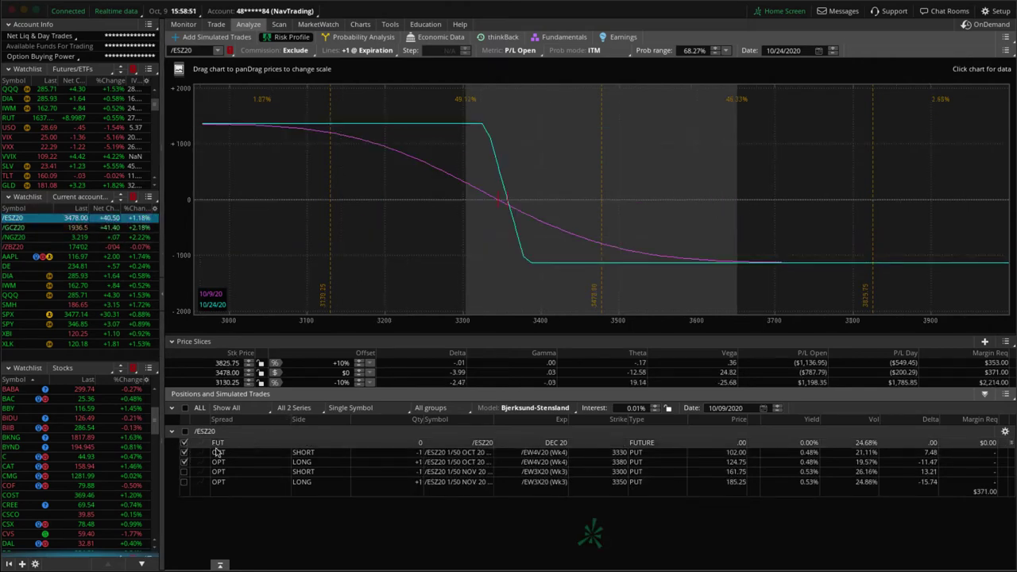
pyautogui.click(184, 452)
pyautogui.click(184, 462)
pyautogui.click(184, 471)
pyautogui.click(184, 482)
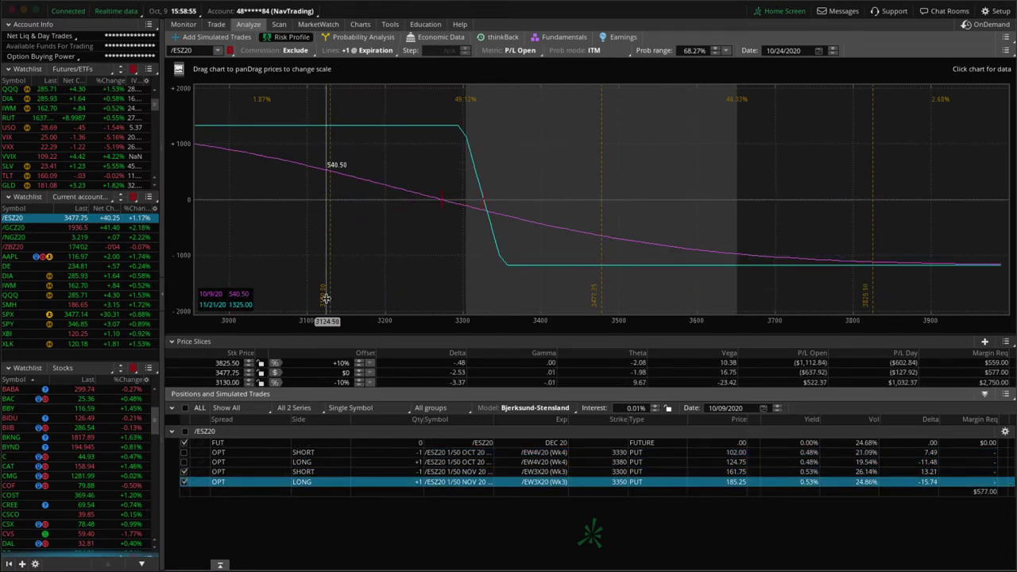
pyautogui.moveTo(352, 288); pyautogui.dragTo(486, 282)
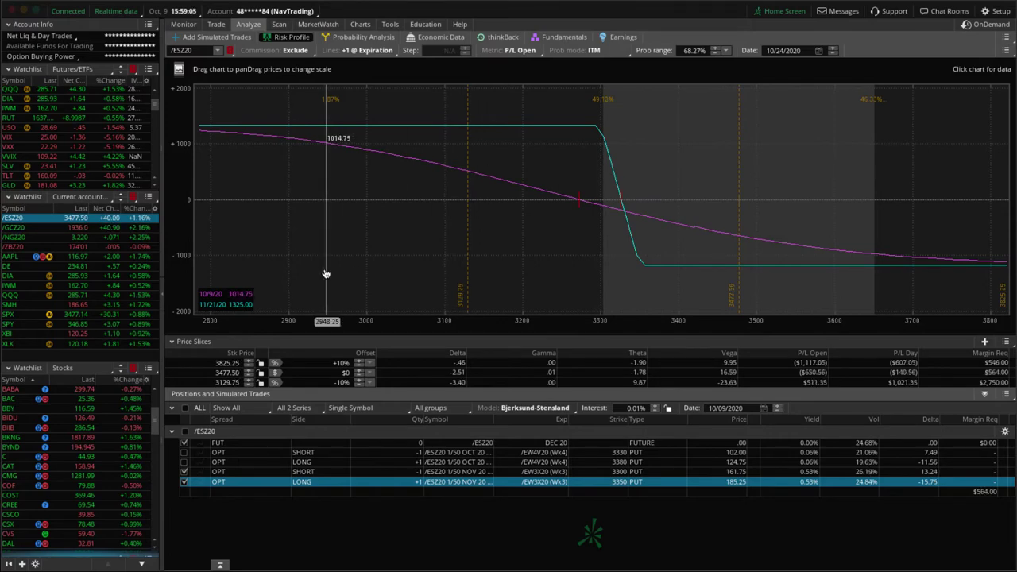
# - Show the /NGZ20 risk profile and examine the full profit range of the short 2.7 put and 3.75 call
pyautogui.click(136, 238)
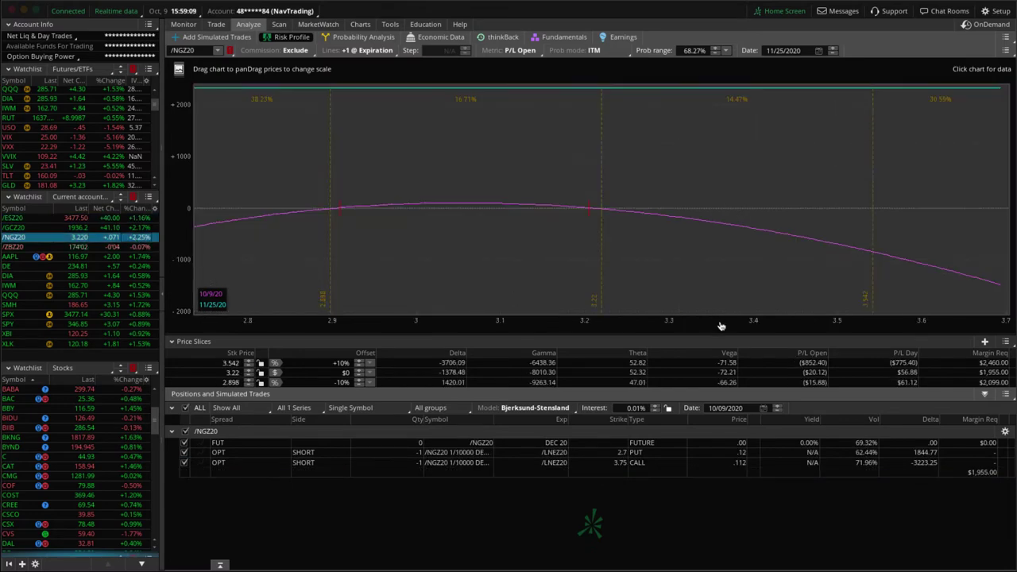
pyautogui.scroll(6, 620, 302)
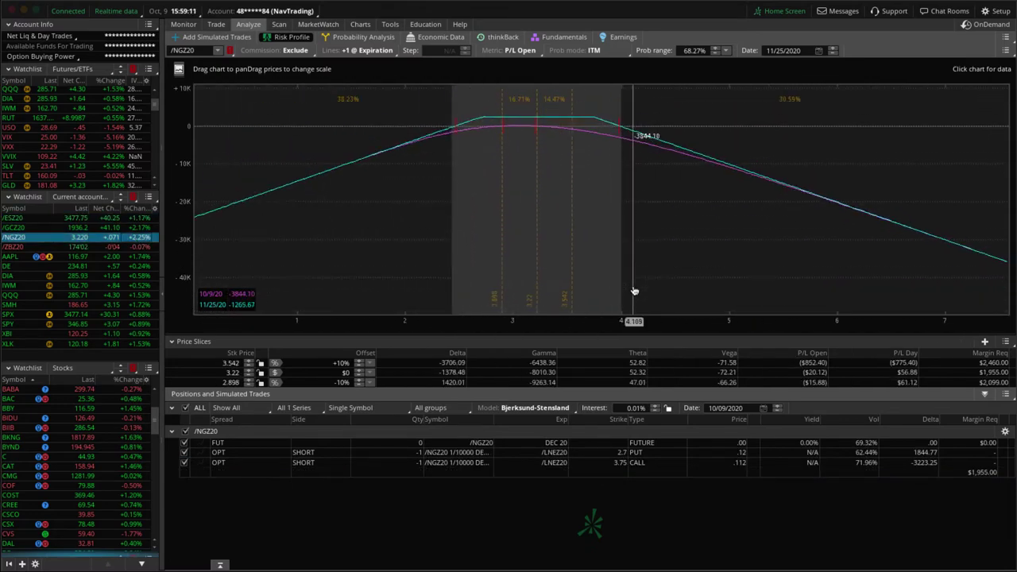
pyautogui.moveTo(777, 294)
pyautogui.mouseDown()
pyautogui.moveTo(677, 332)
pyautogui.moveTo(647, 291)
pyautogui.mouseUp()
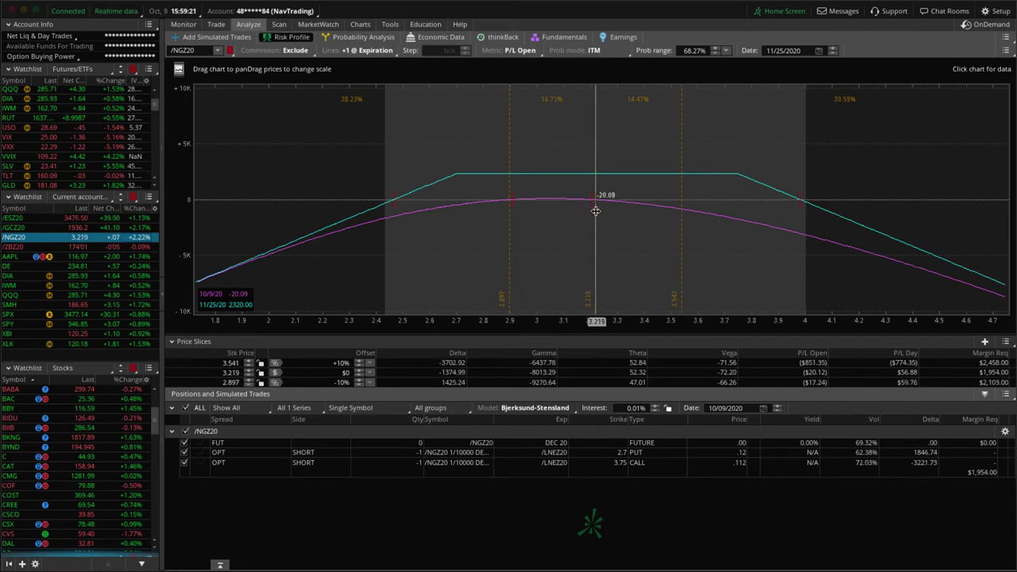
# - Show the /ZBZ20 risk profile and examine the short DEC 20 178 put and 179 call around the current price
pyautogui.click(134, 247)
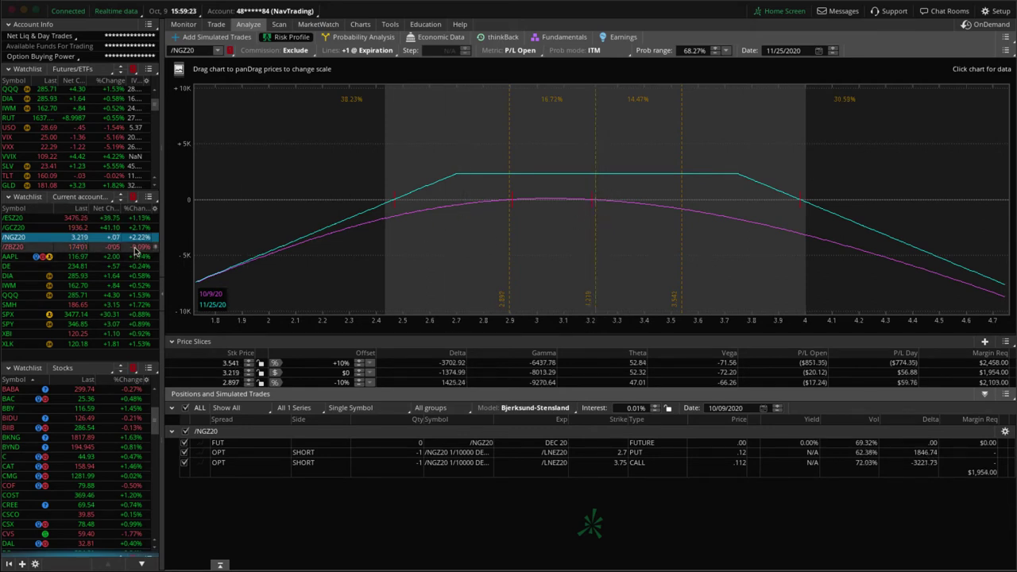
pyautogui.moveTo(644, 322); pyautogui.dragTo(366, 282)
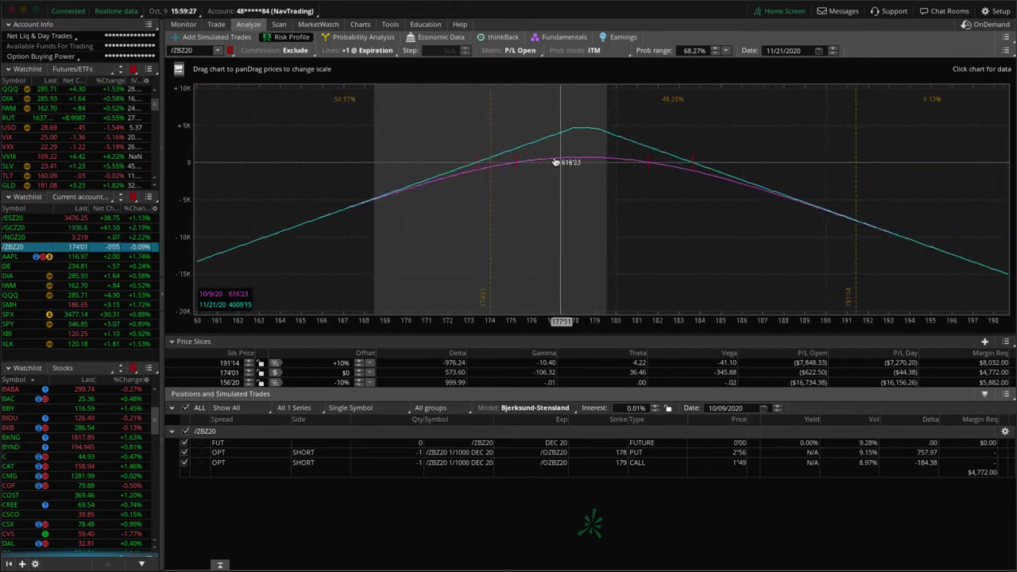
pyautogui.moveTo(501, 159); pyautogui.dragTo(493, 150)
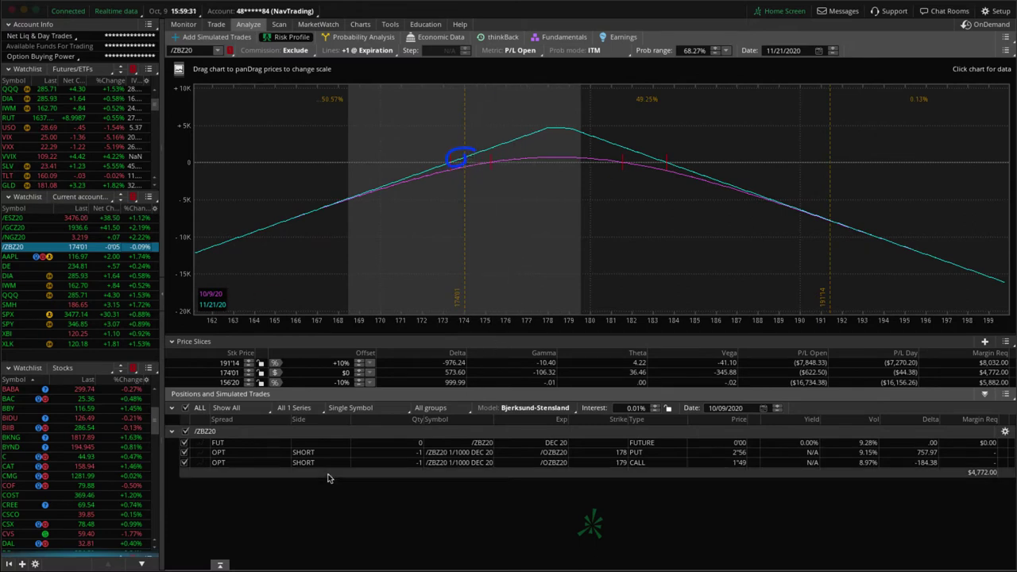
# - Exclude the DEC 20 178 put from the /ZBZ20 risk profile, and check the days to expiration in the option chain
pyautogui.click(185, 452)
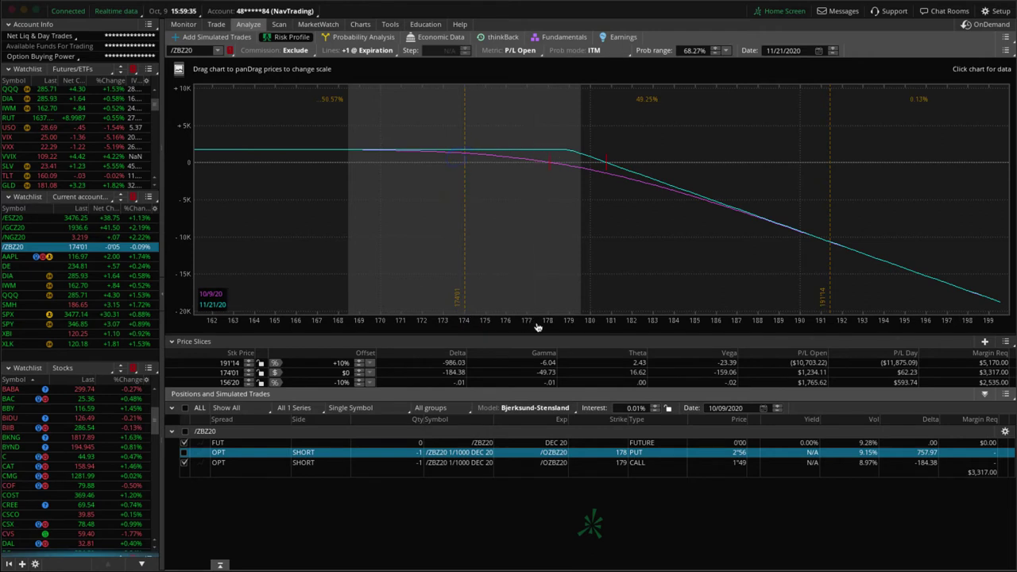
pyautogui.moveTo(535, 321); pyautogui.dragTo(656, 322)
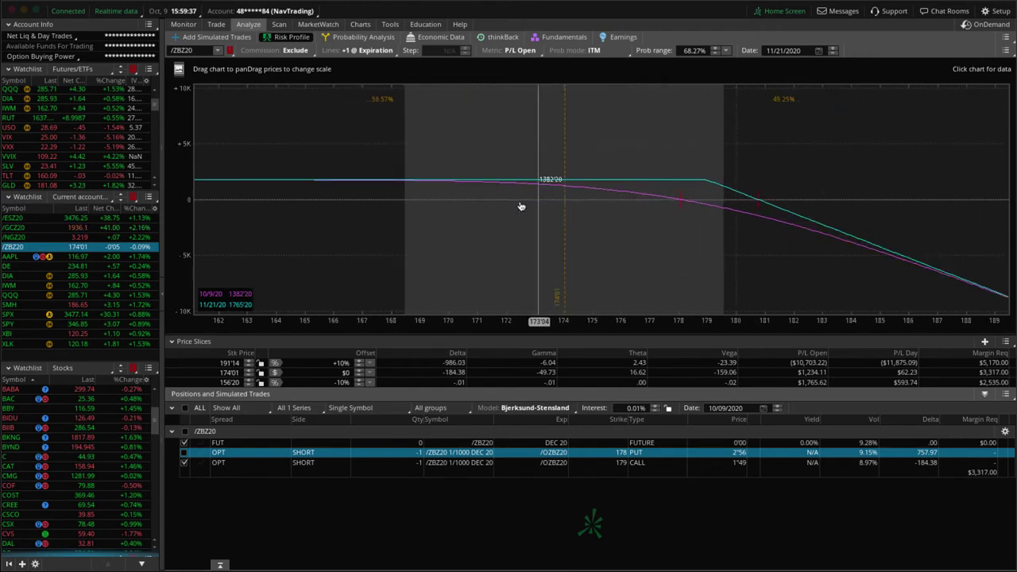
pyautogui.moveTo(707, 194); pyautogui.dragTo(662, 199)
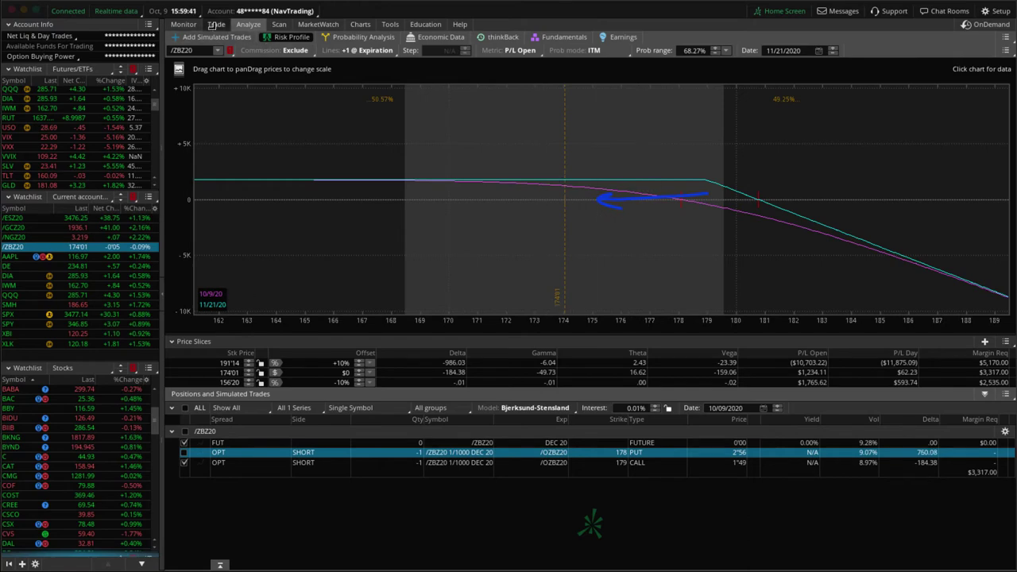
pyautogui.click(213, 25)
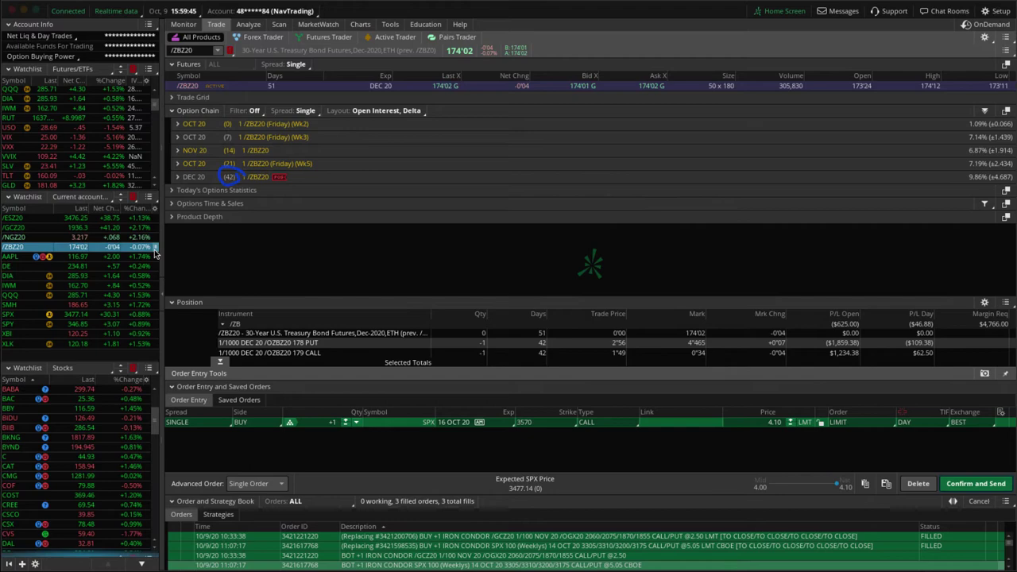
# - Show the AAPL risk profile and examine the profit zone of the 20 NOV 20 105/110 put spread
pyautogui.click(139, 258)
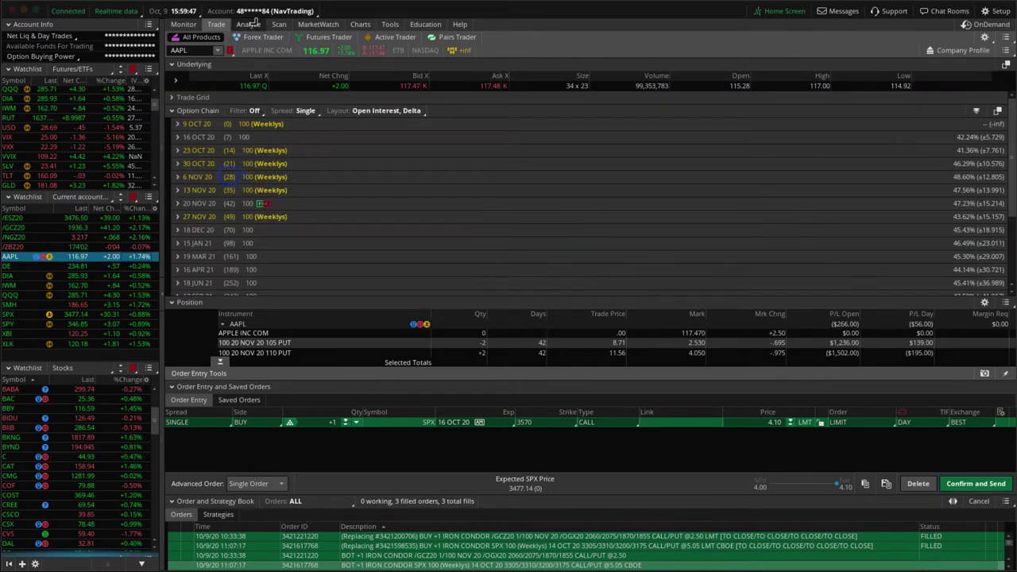
pyautogui.click(248, 24)
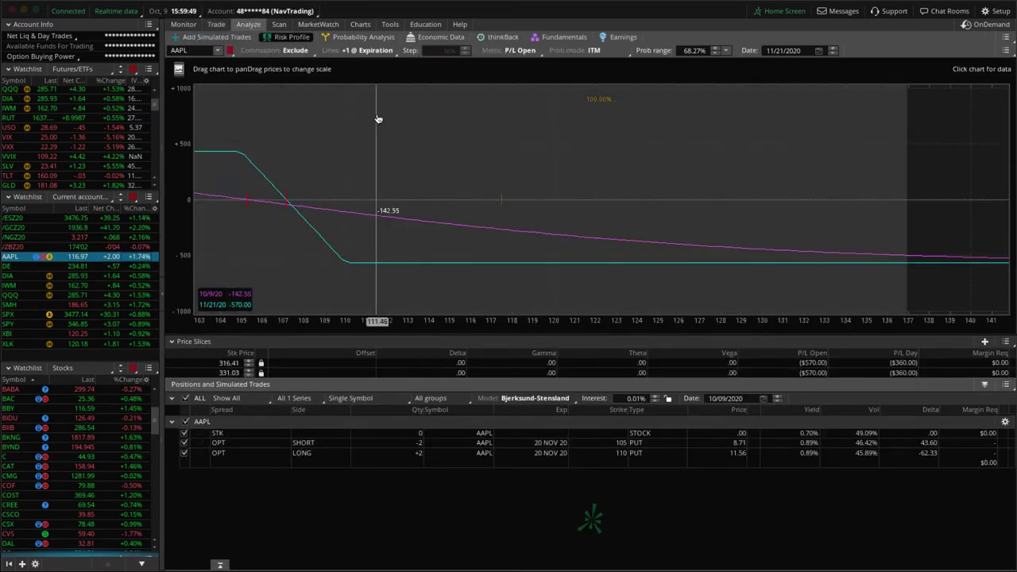
pyautogui.moveTo(377, 118); pyautogui.dragTo(665, 123)
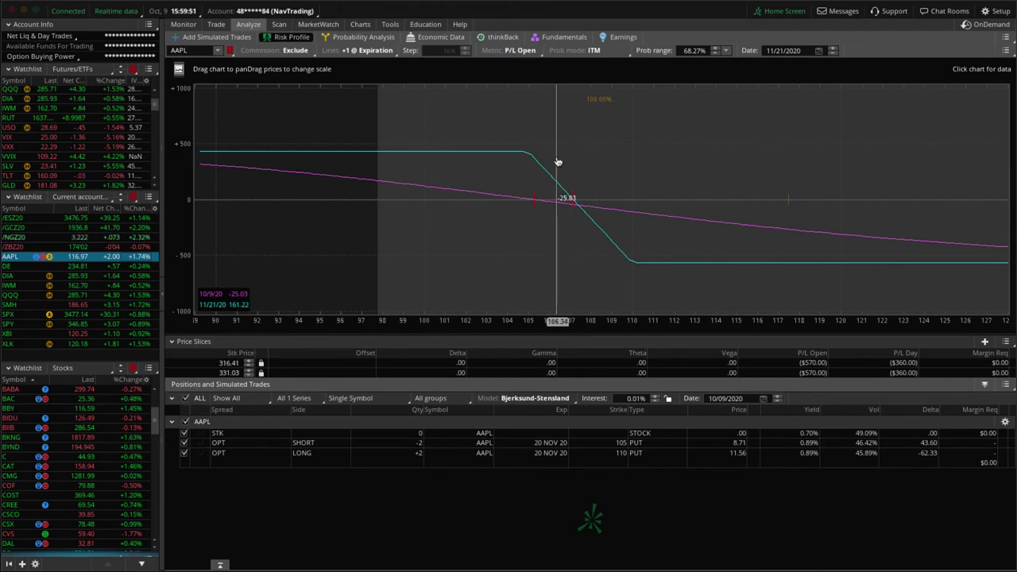
# - Show the DE risk profile and examine the profit zone of the 16 OCT 20 210/220 call spread
pyautogui.click(140, 269)
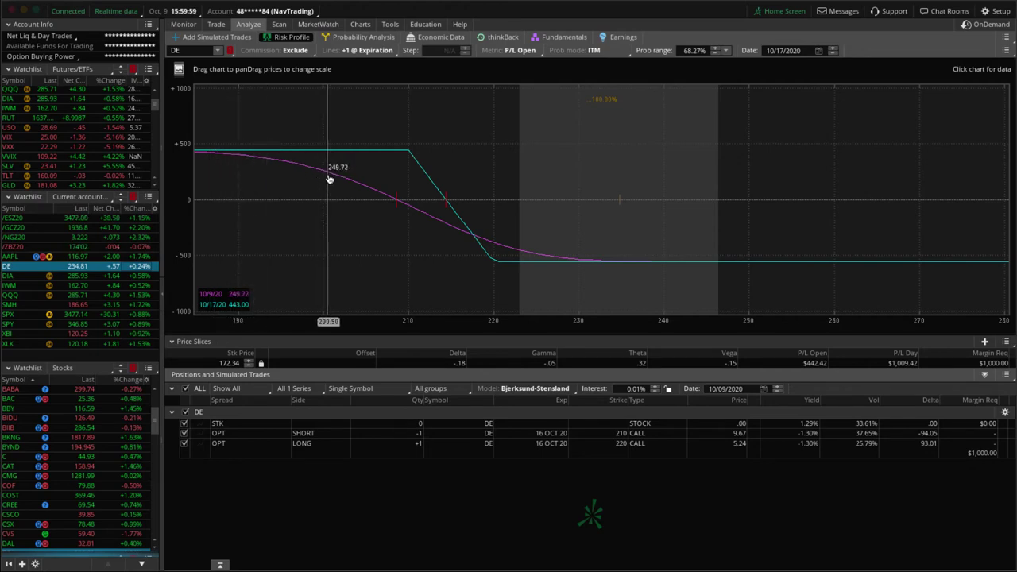
pyautogui.moveTo(334, 199); pyautogui.dragTo(428, 216)
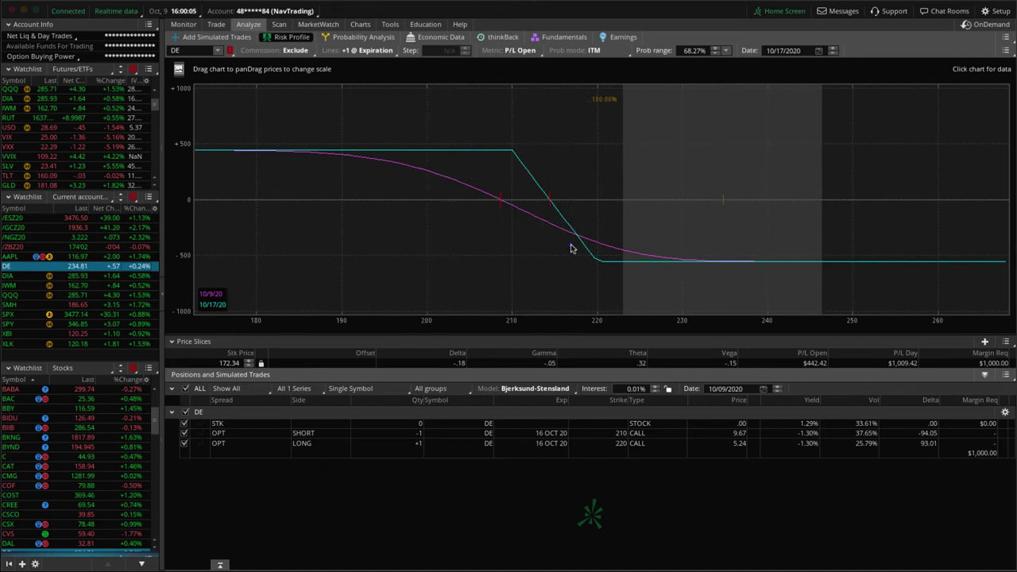
pyautogui.moveTo(570, 248); pyautogui.dragTo(432, 254)
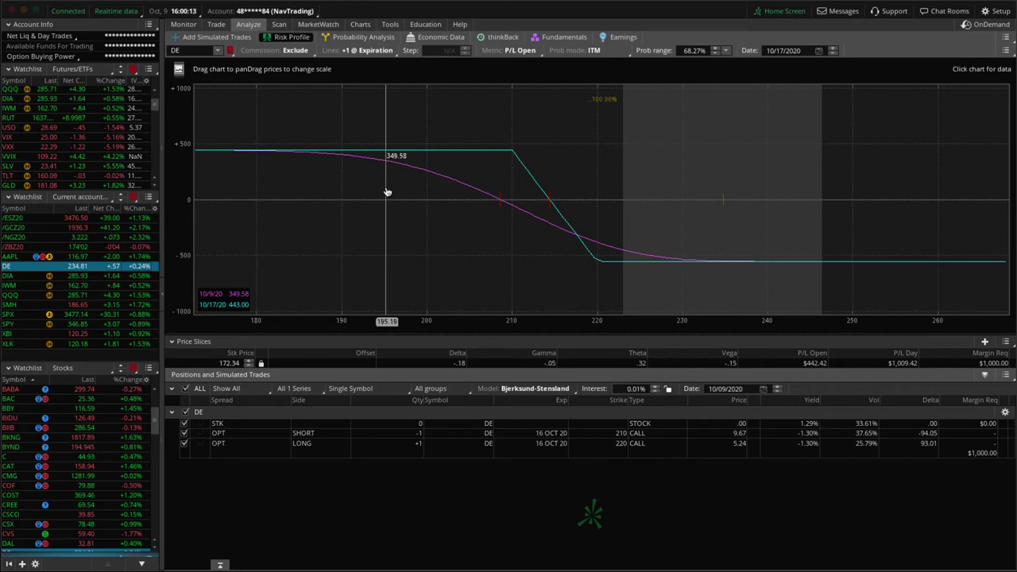
# - Show the DE daily price chart and trace its price trend from late August through September
pyautogui.click(360, 25)
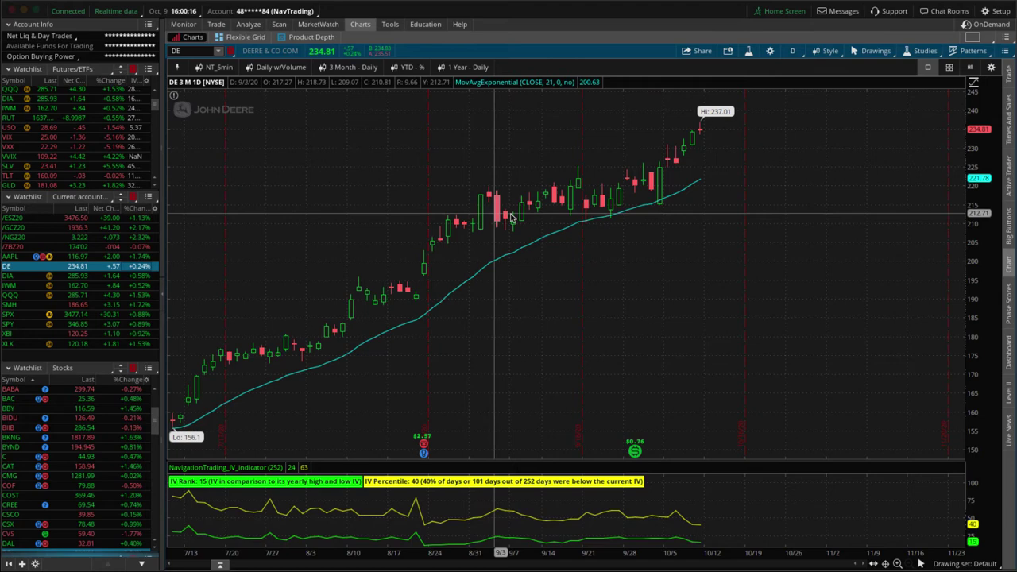
pyautogui.moveTo(489, 197); pyautogui.dragTo(566, 320)
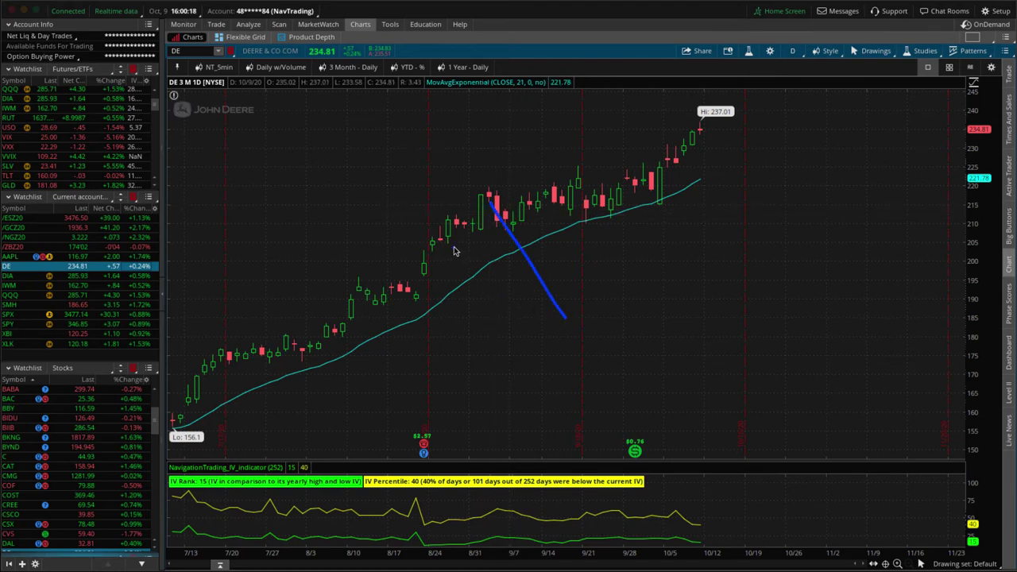
pyautogui.moveTo(455, 250); pyautogui.dragTo(611, 196)
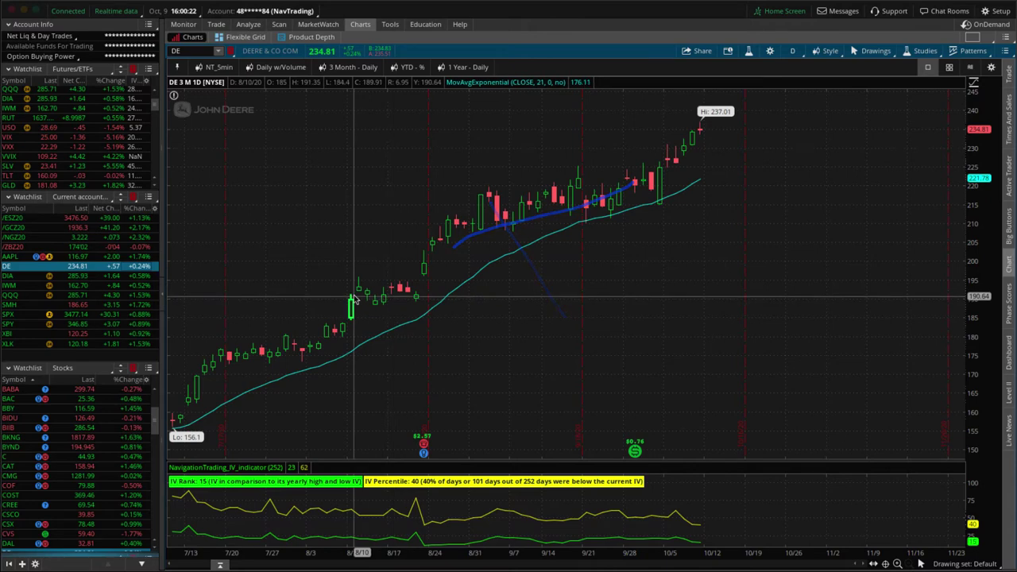
# - Show the risk profile for the DIA position with its 20 NOV 20 call spreads
pyautogui.click(151, 275)
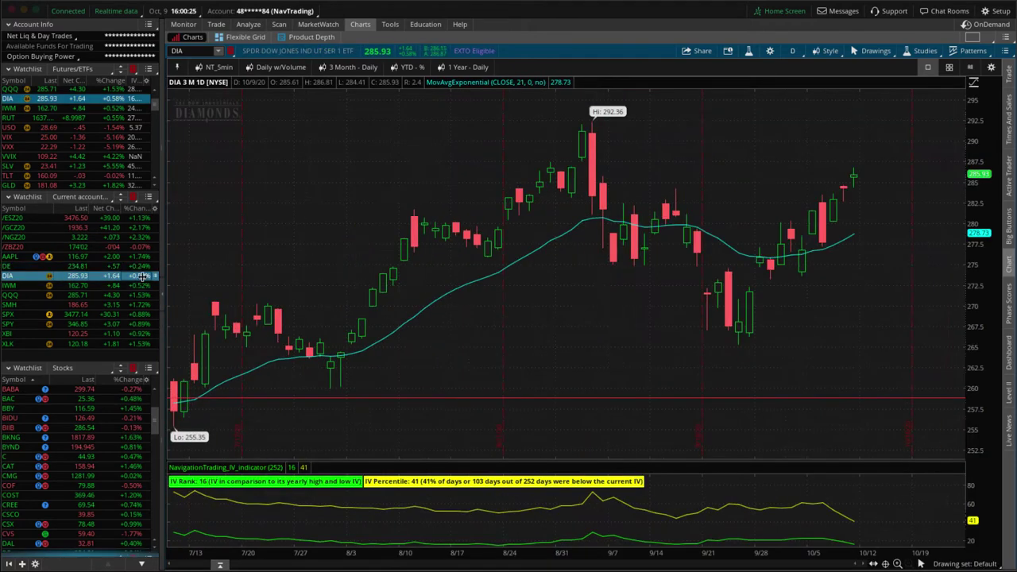
pyautogui.click(253, 26)
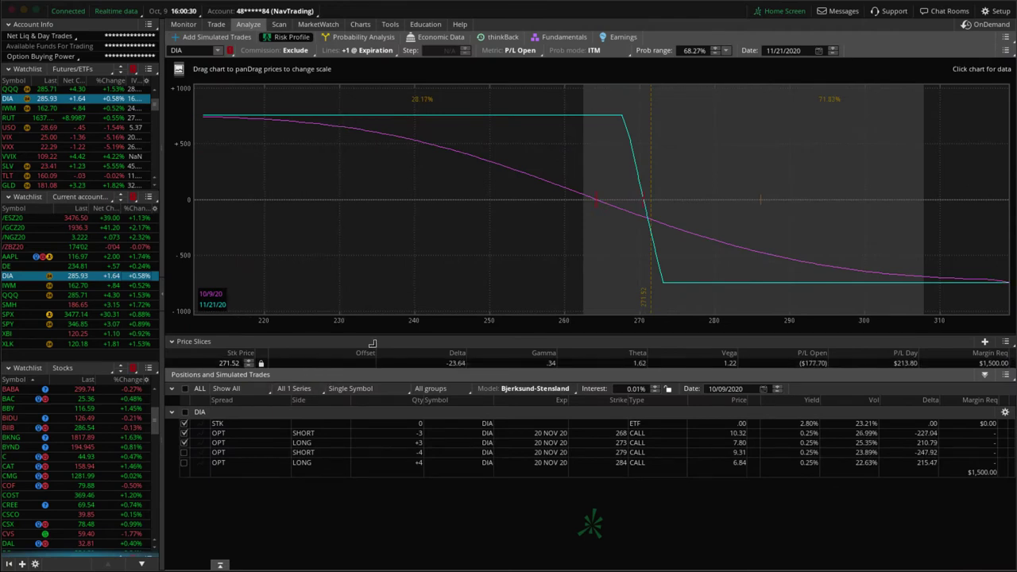
# - Limit the DIA risk profile to the 20 NOV 20 279/284 call spread and examine its profit zone
pyautogui.moveTo(479, 311); pyautogui.dragTo(422, 292)
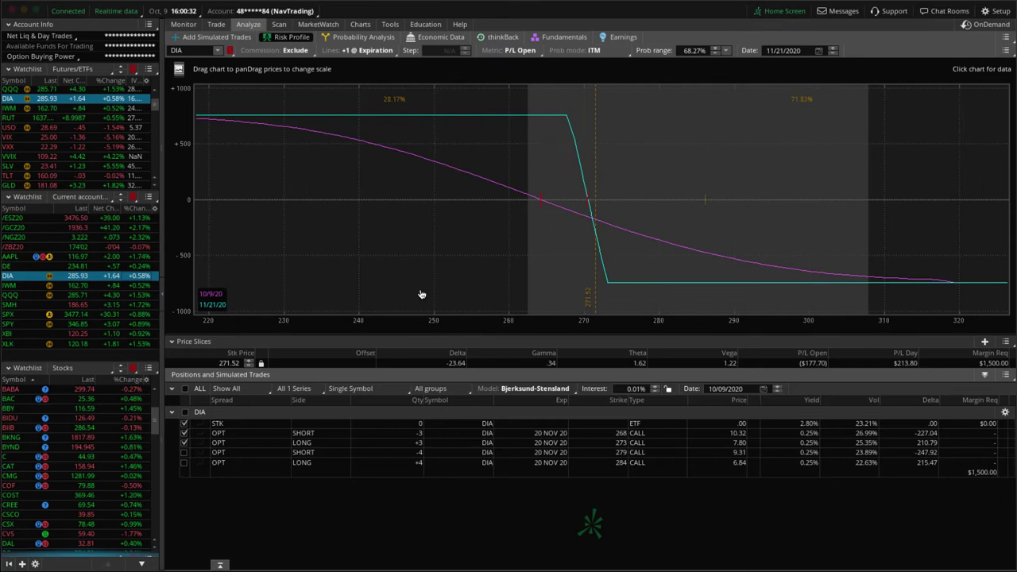
pyautogui.click(183, 433)
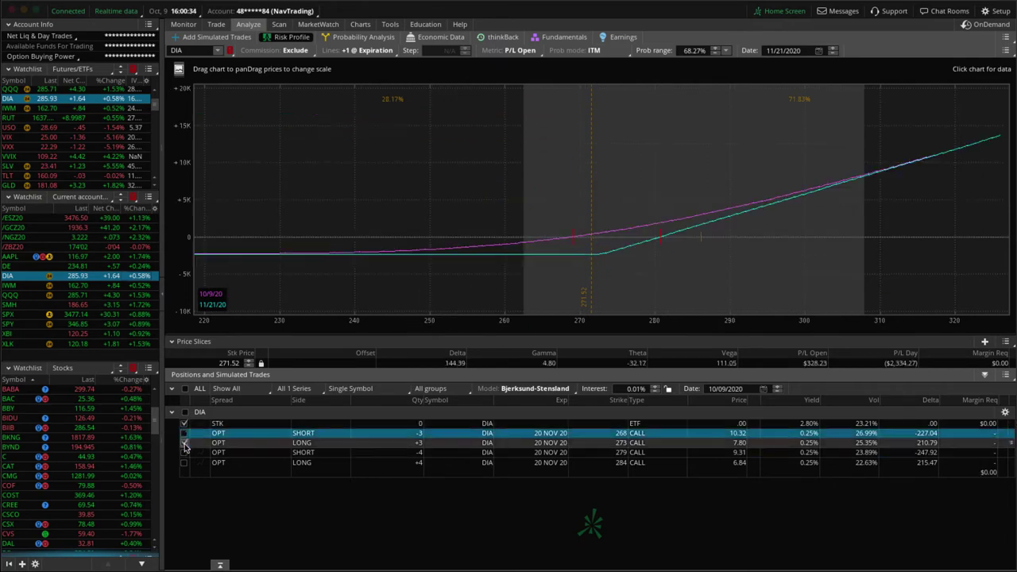
pyautogui.click(184, 443)
pyautogui.click(183, 453)
pyautogui.click(184, 462)
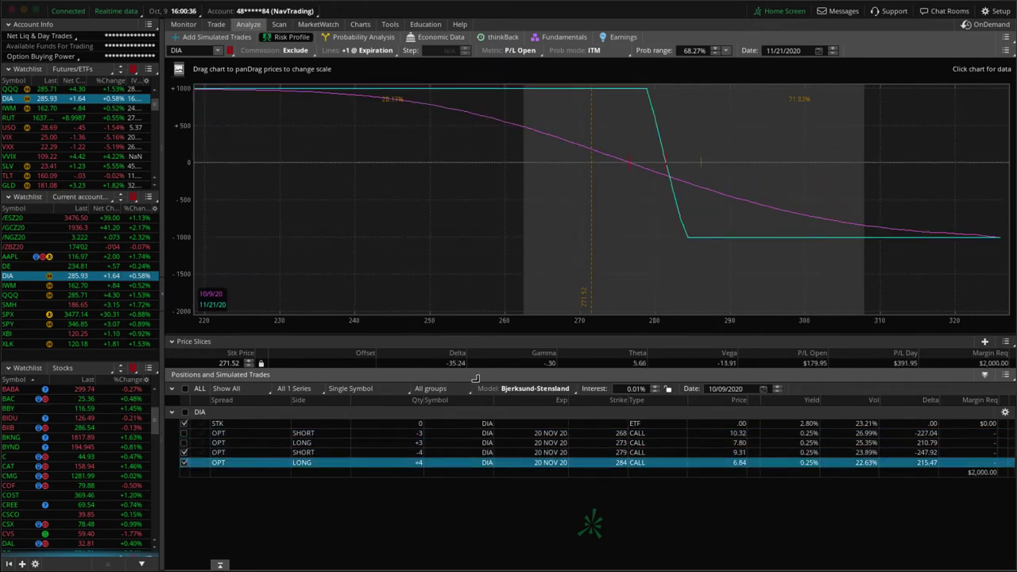
pyautogui.moveTo(557, 334); pyautogui.dragTo(570, 334)
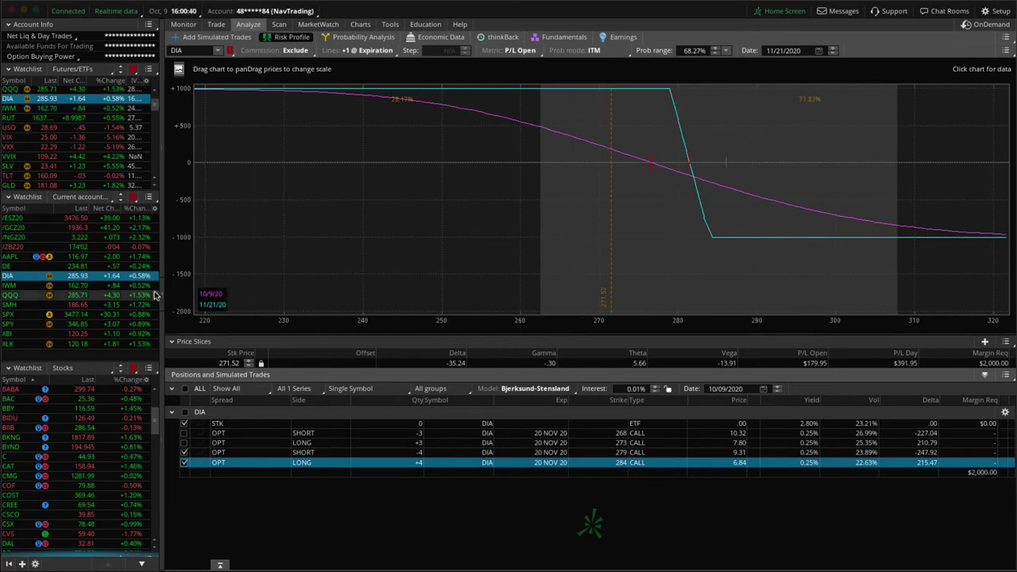
# - Show the IWM risk profile and limit it to the 20 NOV 20 144/152 put spread
pyautogui.click(136, 287)
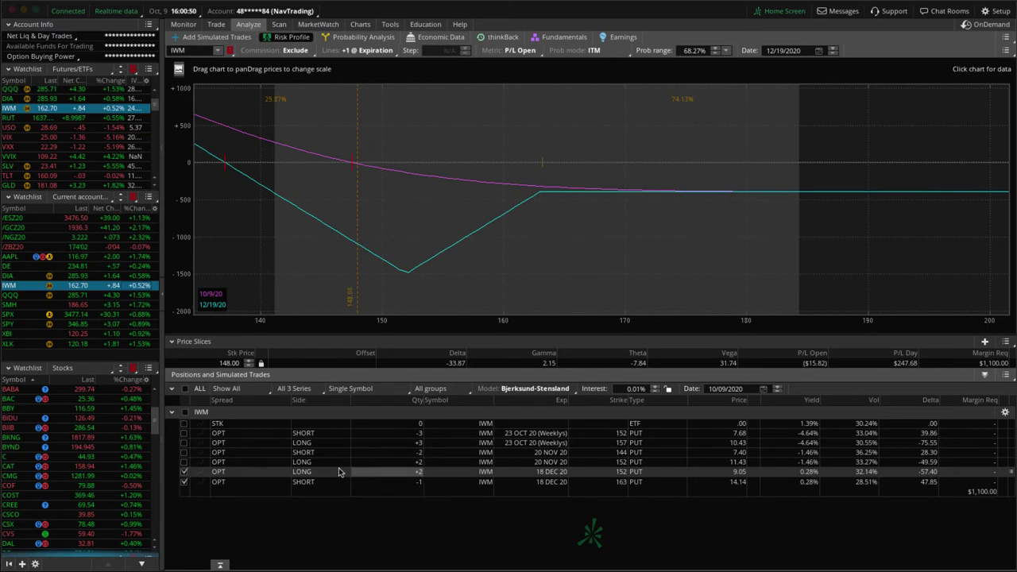
pyautogui.click(184, 472)
pyautogui.click(184, 472)
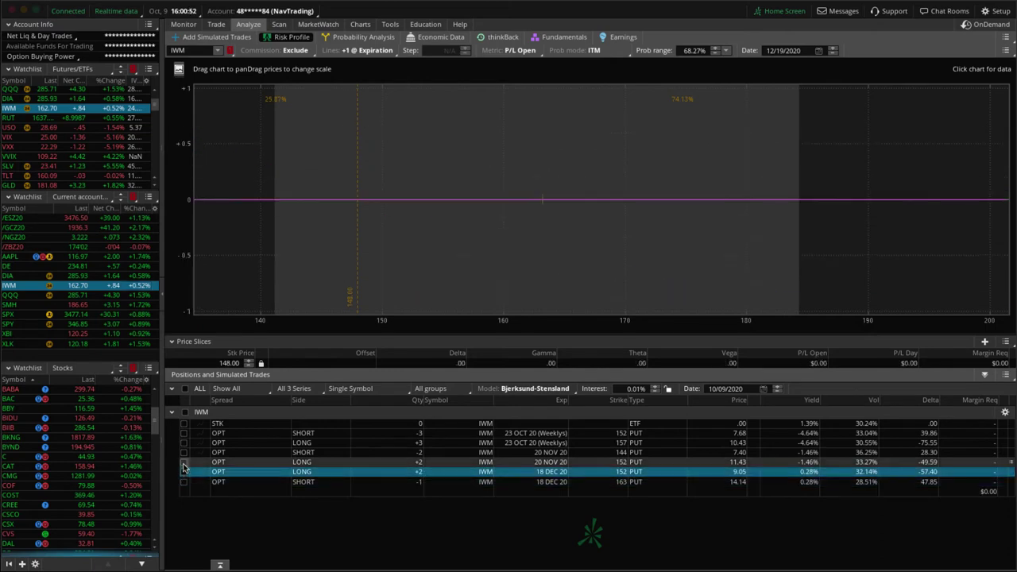
pyautogui.click(184, 463)
pyautogui.click(183, 454)
pyautogui.click(183, 454)
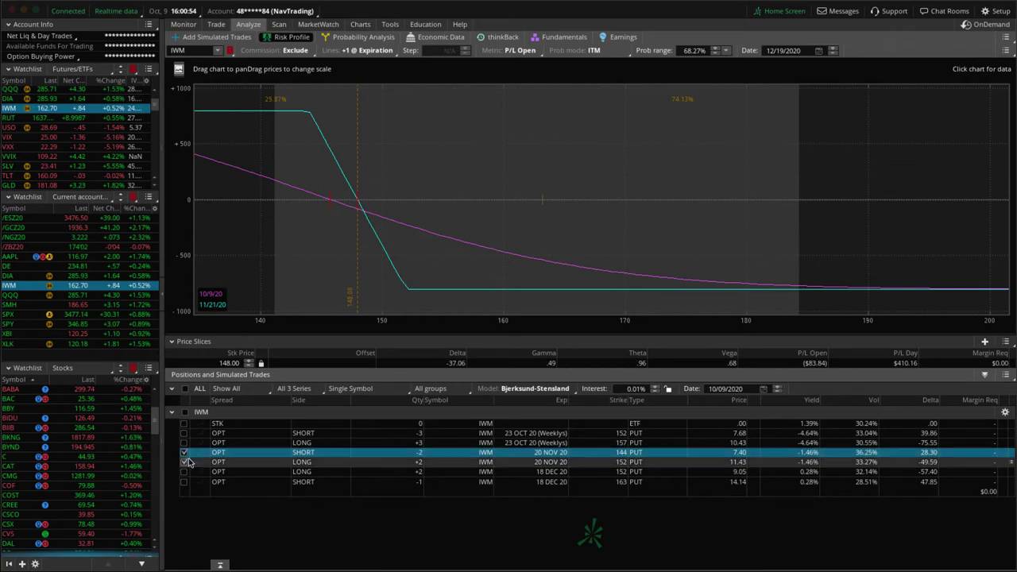
# - Limit the IWM risk profile to the 23 OCT 20 weekly 152/157 put spread and examine its profit zone
pyautogui.click(184, 462)
pyautogui.click(184, 453)
pyautogui.click(183, 443)
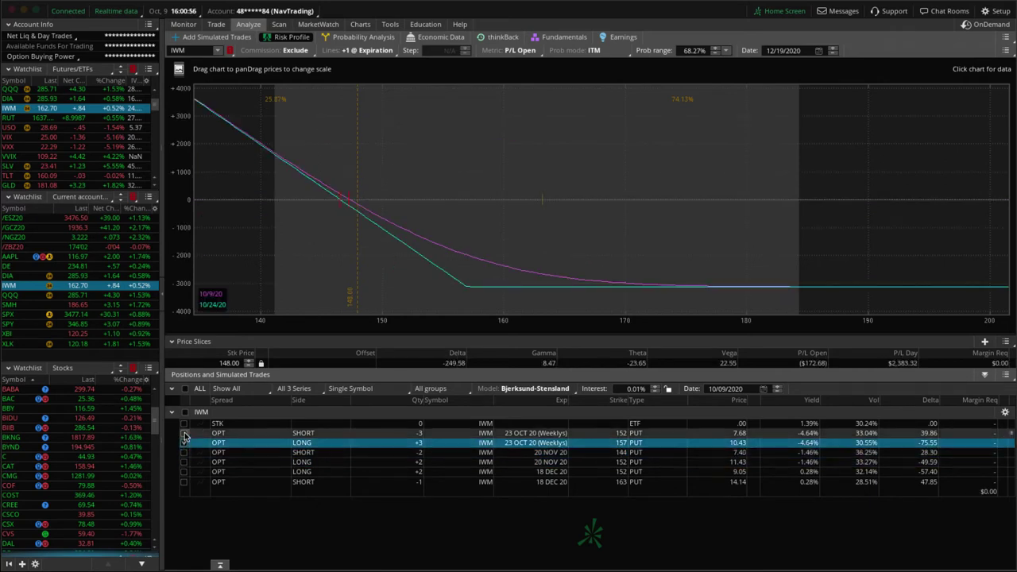
pyautogui.click(183, 434)
pyautogui.click(183, 433)
pyautogui.moveTo(334, 289); pyautogui.dragTo(355, 312)
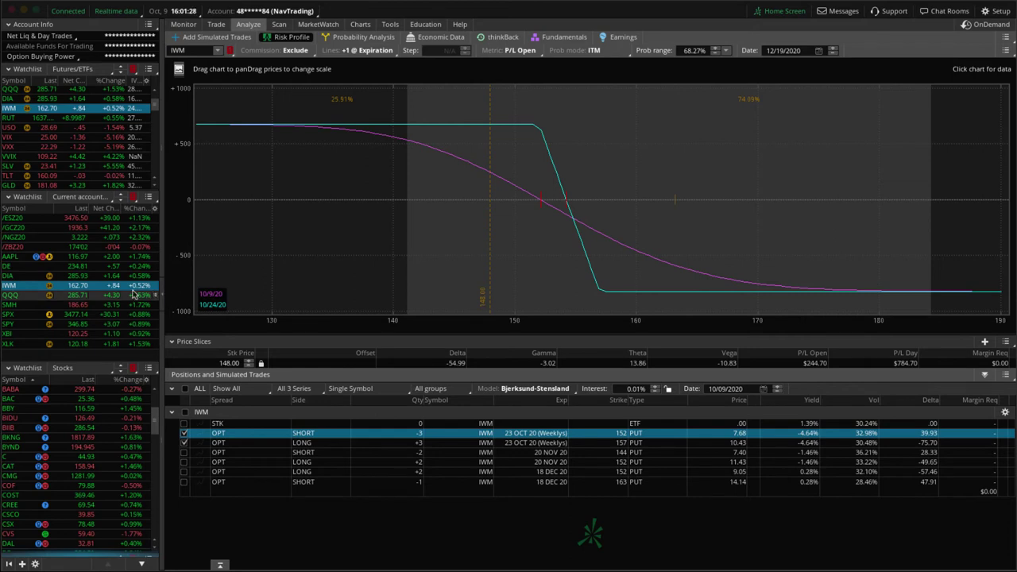
# - Show the SMH risk profile and examine the profit zone of the 20 NOV 20 short 165 put and 180 call
pyautogui.click(22, 307)
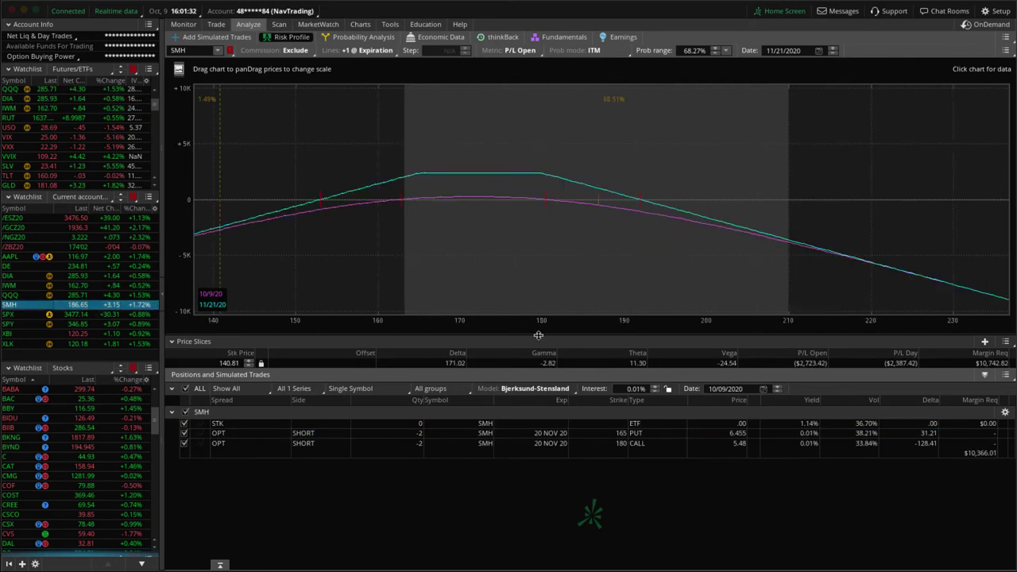
pyautogui.moveTo(538, 335); pyautogui.dragTo(523, 268)
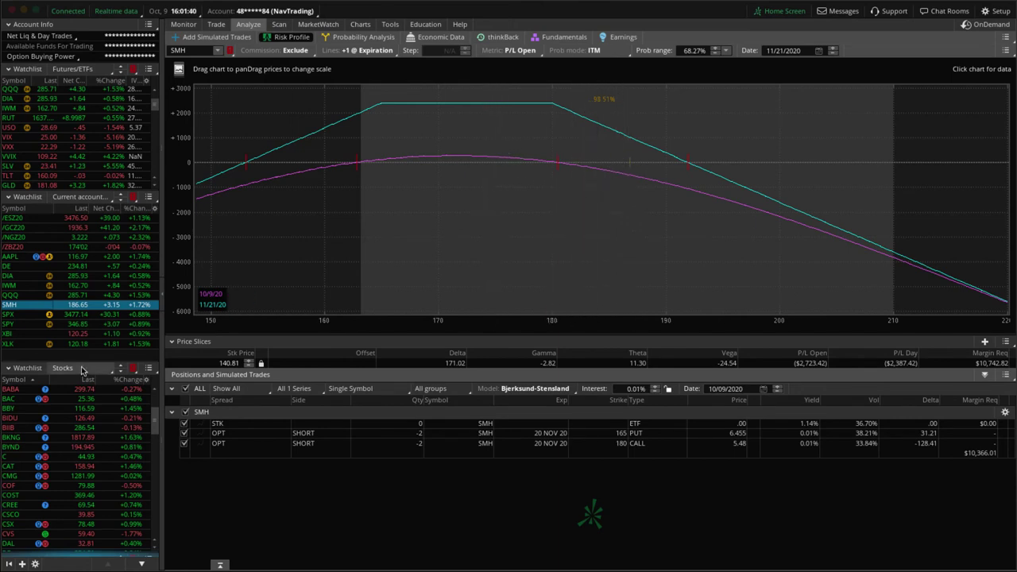
# - Show the SPY risk profile for the 20 NOV 20 292/297/352/355 iron condor and check its days to expiration in the option chain
pyautogui.click(30, 324)
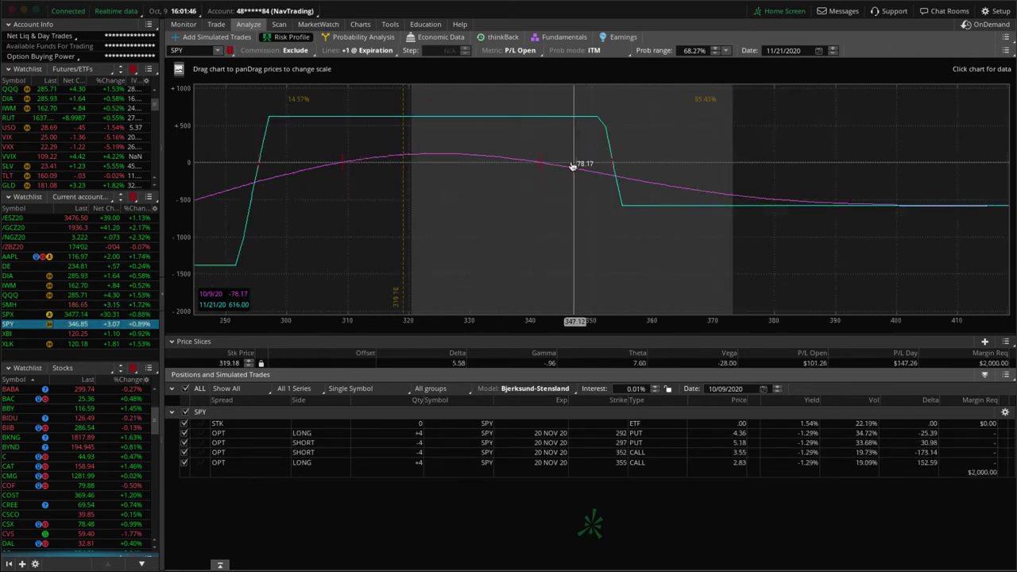
pyautogui.click(213, 23)
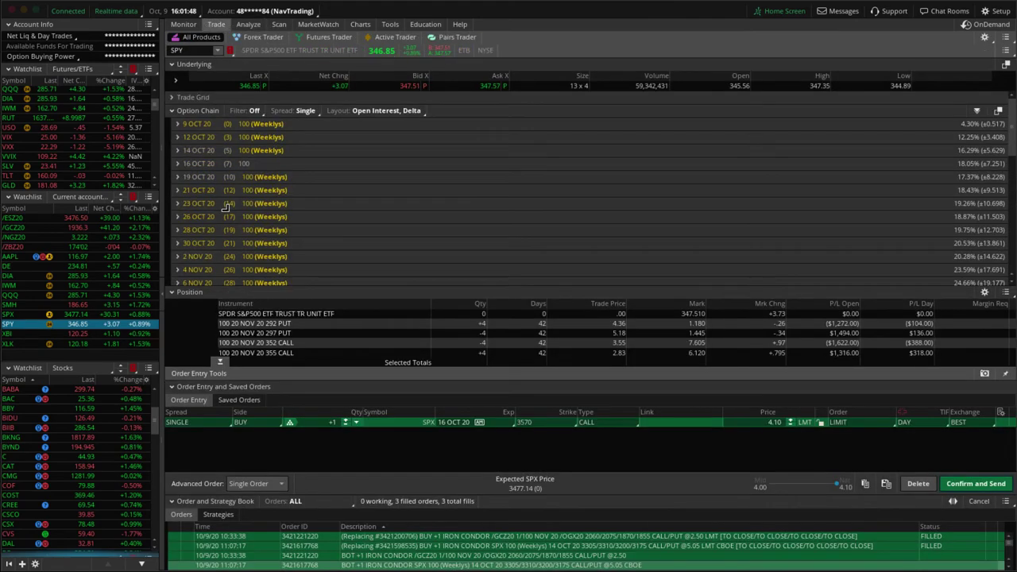
pyautogui.scroll(-3, 279, 218)
pyautogui.scroll(-1, 282, 205)
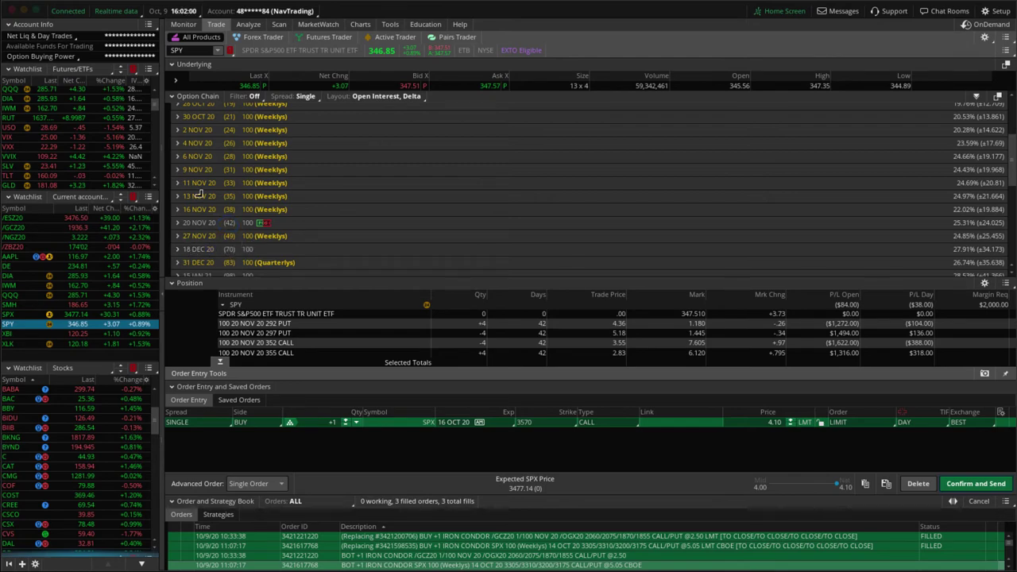
pyautogui.click(248, 24)
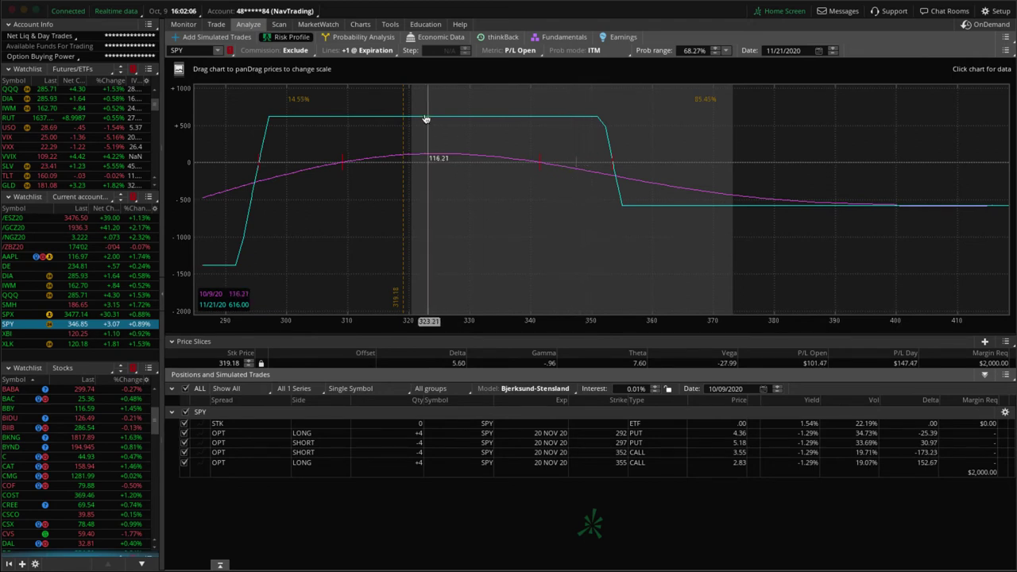
# - Show the SPY daily price chart and trace the recent movement of the IV percentile line in October
pyautogui.click(360, 24)
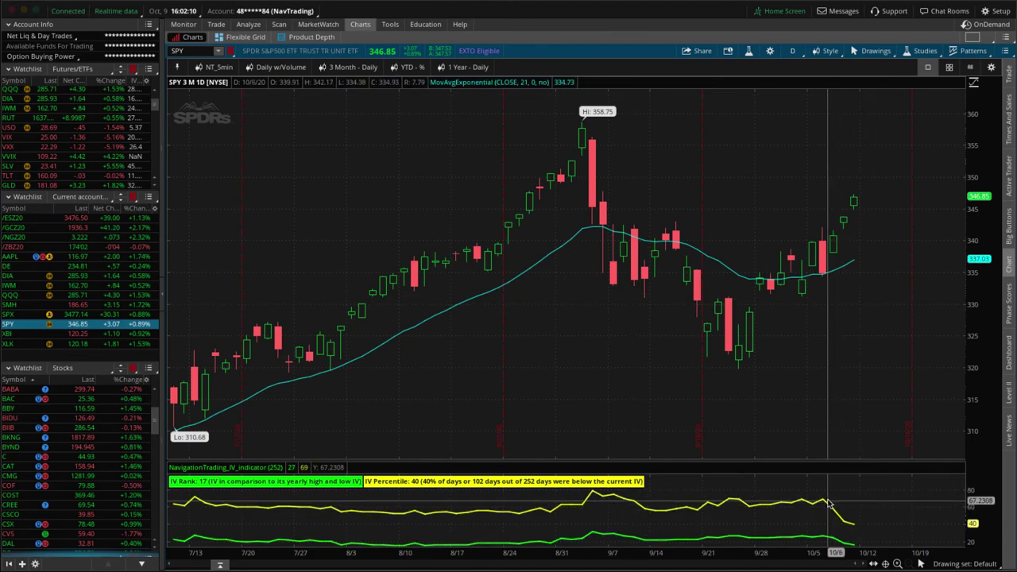
pyautogui.moveTo(828, 503); pyautogui.dragTo(856, 522)
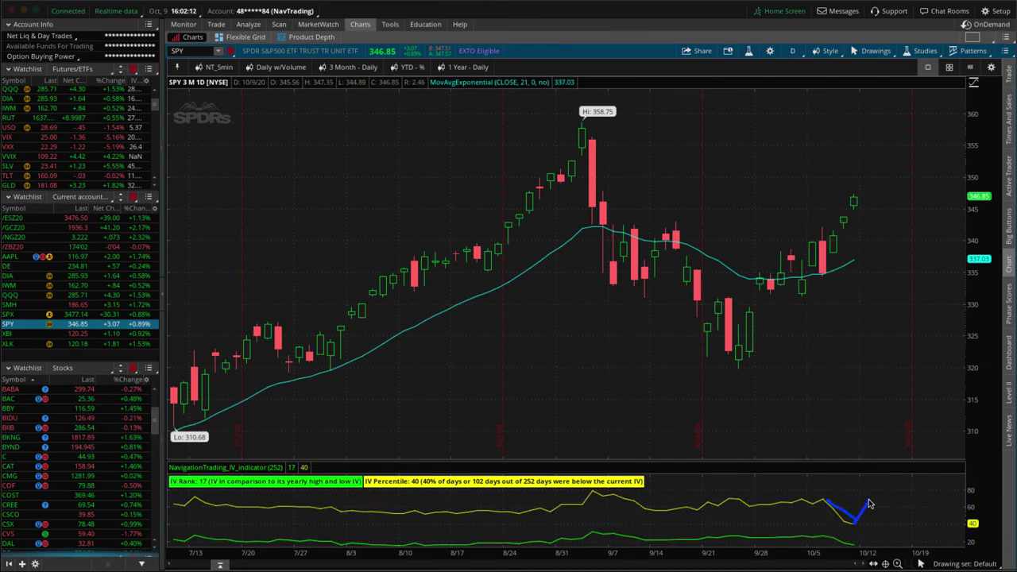
pyautogui.click(869, 504)
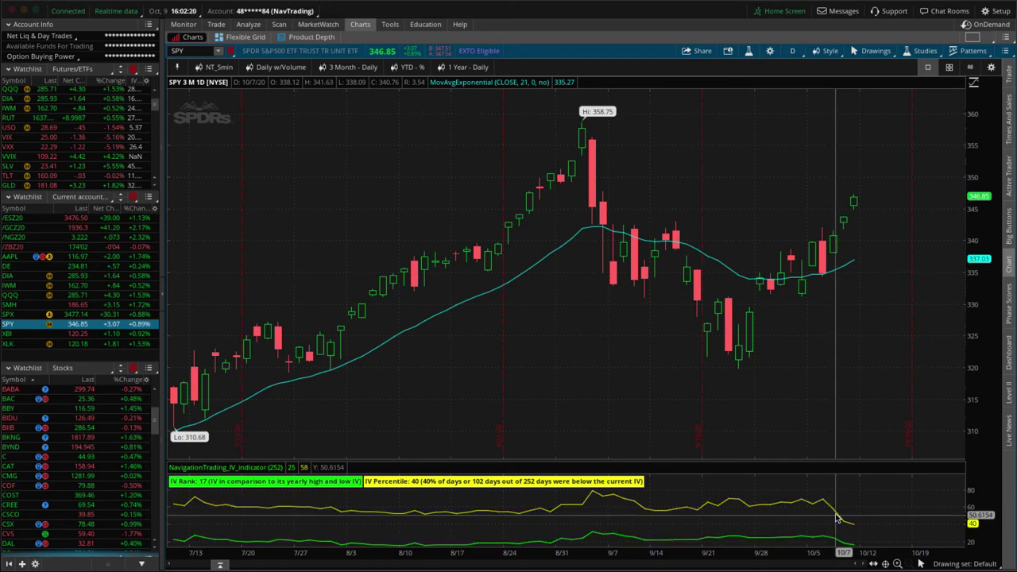
pyautogui.moveTo(835, 515); pyautogui.dragTo(863, 518)
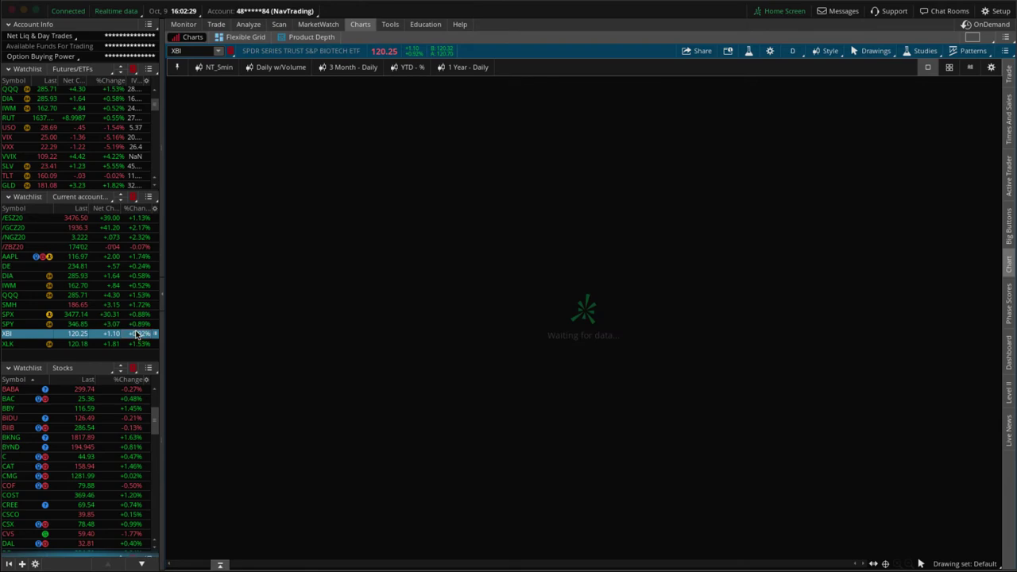
# - Show the XBI risk profile for the 20 NOV 20 105 straddle, and exclude the short 105 call to examine the put
pyautogui.click(137, 334)
pyautogui.click(253, 24)
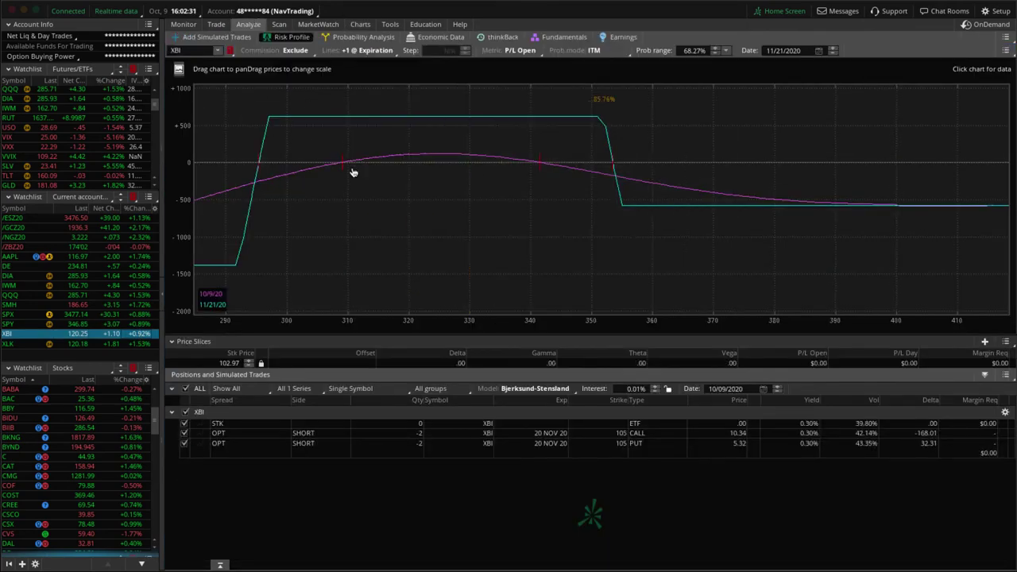
pyautogui.moveTo(740, 183); pyautogui.dragTo(729, 208)
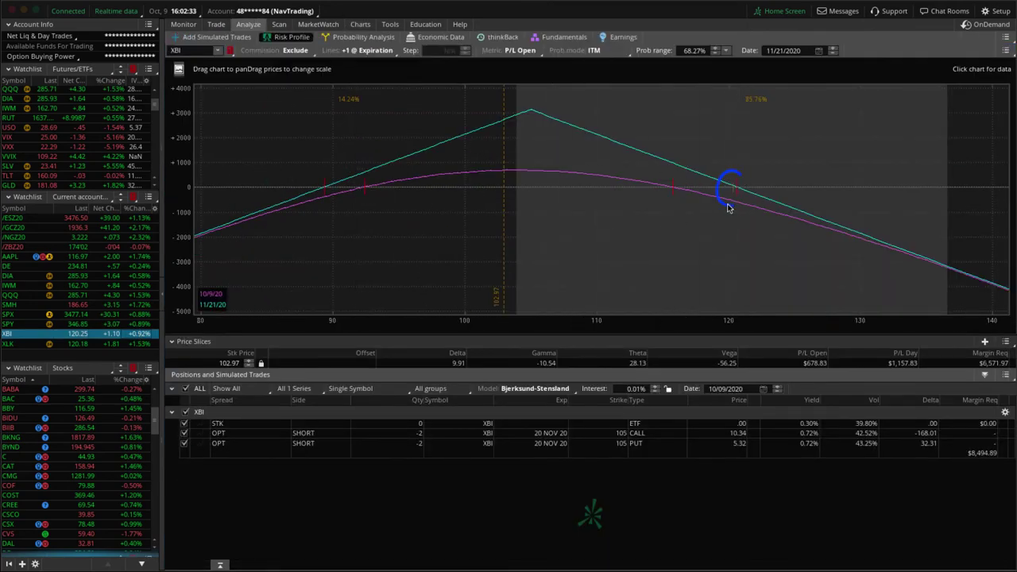
pyautogui.click(183, 433)
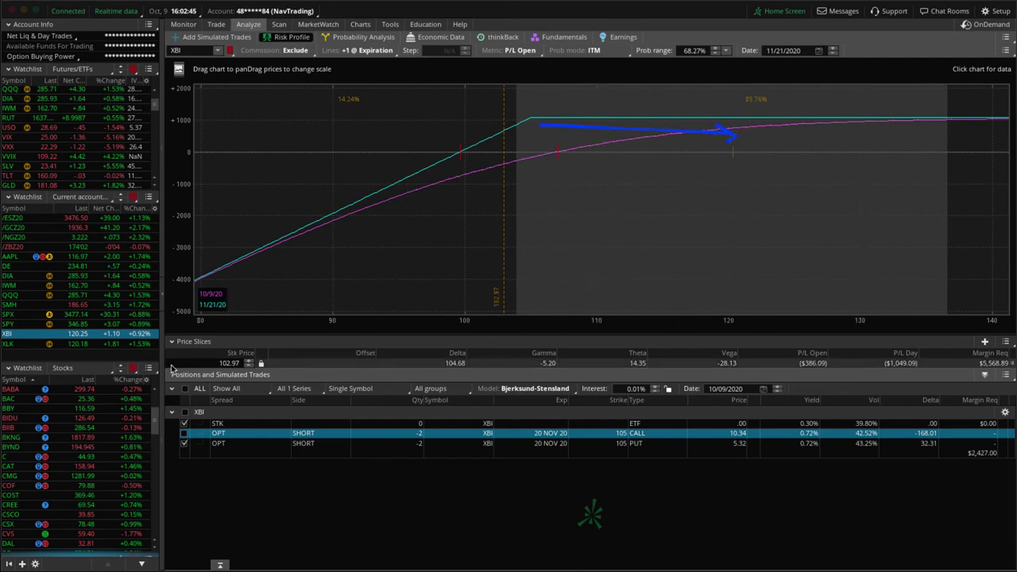
# - Show the XLK risk profile, examine the 18 DEC 20 120/130 puts, and switch to the 20 NOV 20 111/116 put spread
pyautogui.click(132, 346)
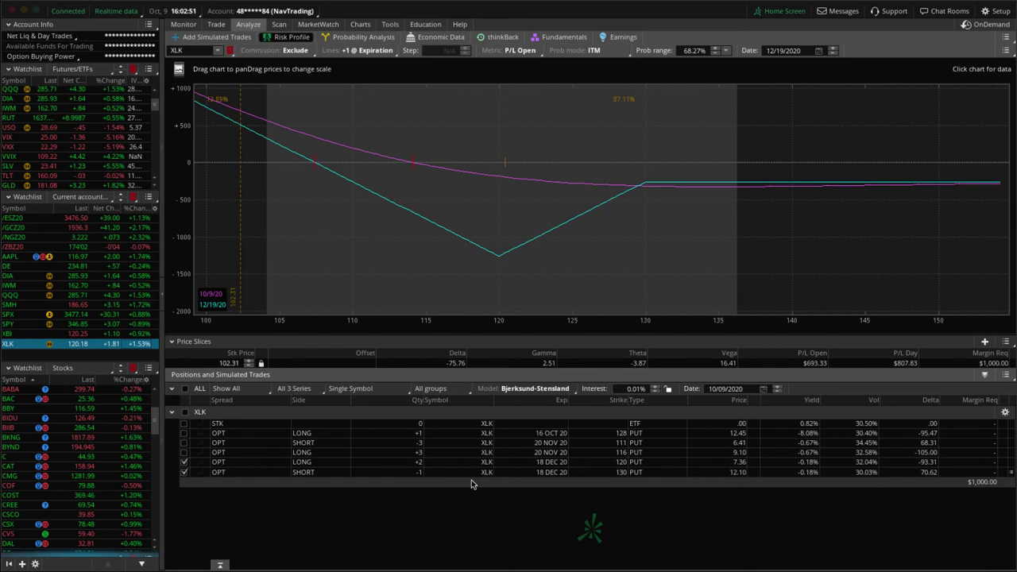
pyautogui.moveTo(457, 167)
pyautogui.mouseDown()
pyautogui.moveTo(377, 148)
pyautogui.moveTo(379, 137)
pyautogui.mouseUp()
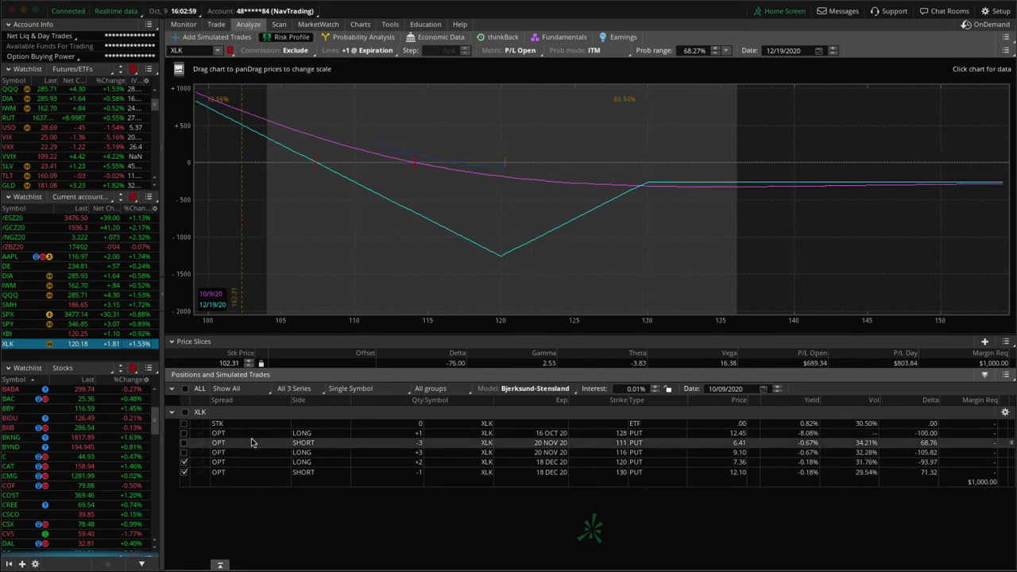
pyautogui.click(183, 472)
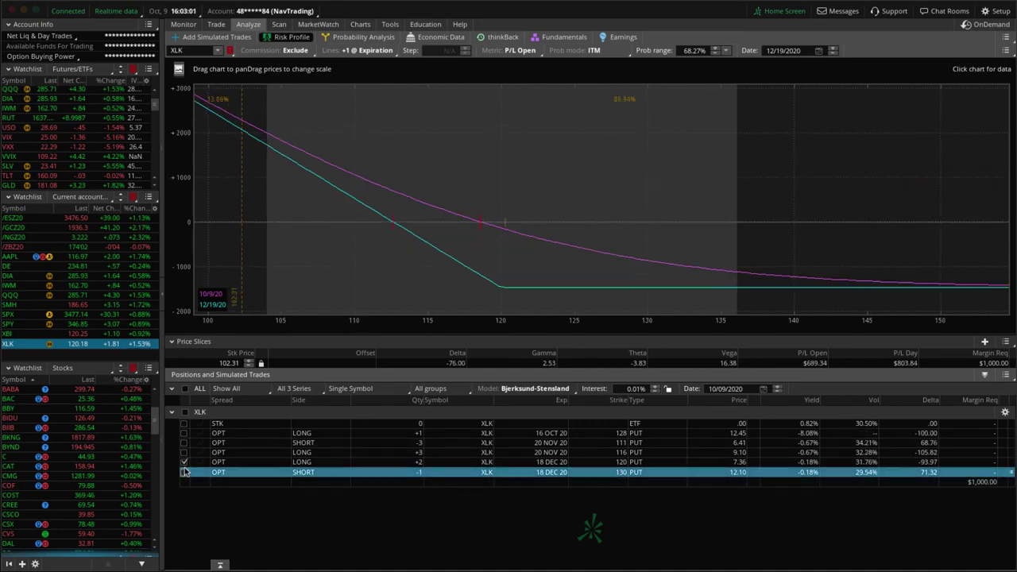
pyautogui.click(184, 462)
pyautogui.click(183, 452)
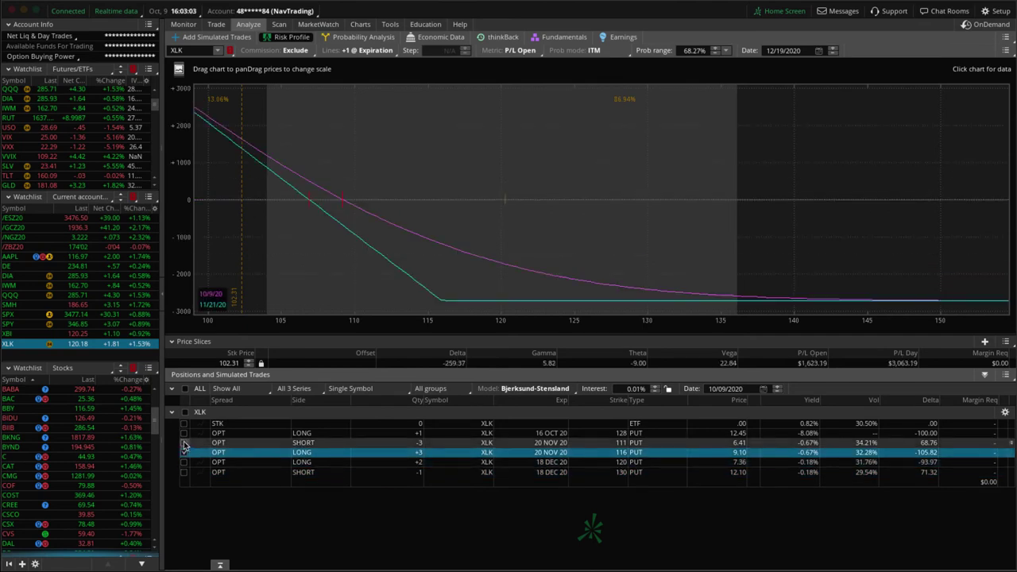
pyautogui.click(183, 443)
pyautogui.click(184, 444)
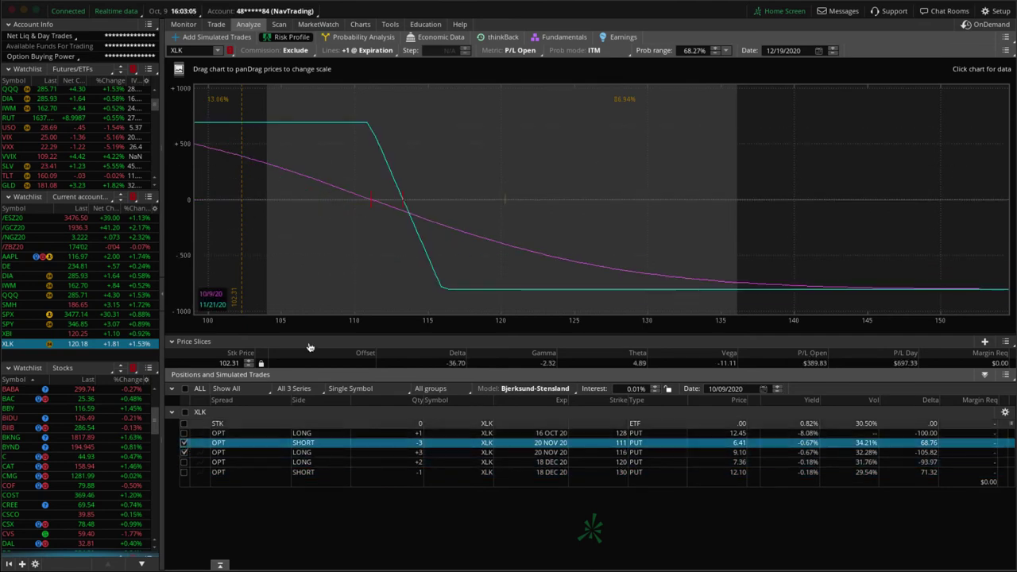
pyautogui.moveTo(311, 270); pyautogui.dragTo(479, 272)
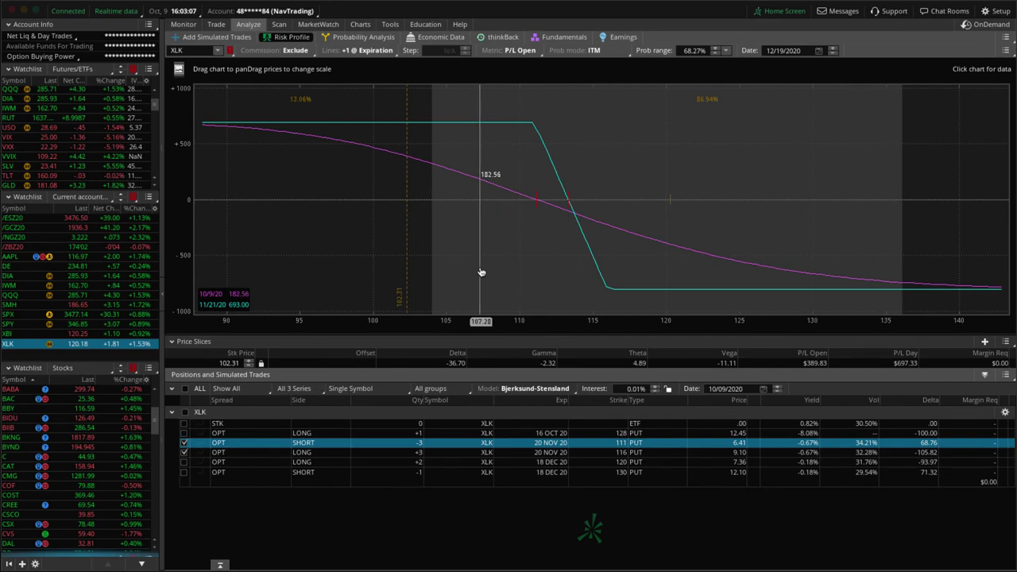
# - Limit the XLK risk profile to the 16 OCT 20 long 128 put and check its days to expiration in the option chain
pyautogui.click(183, 452)
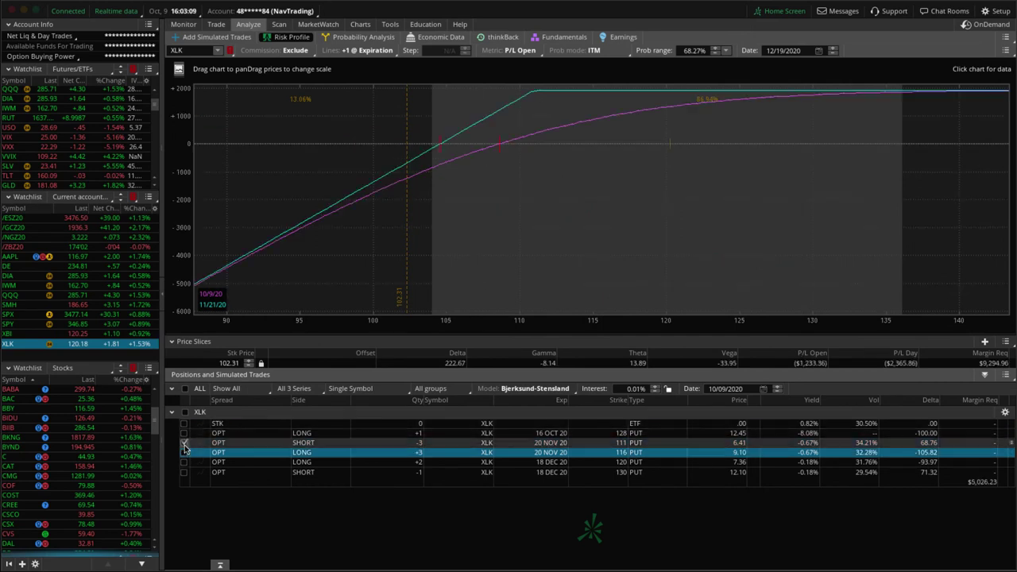
pyautogui.click(184, 442)
pyautogui.click(184, 433)
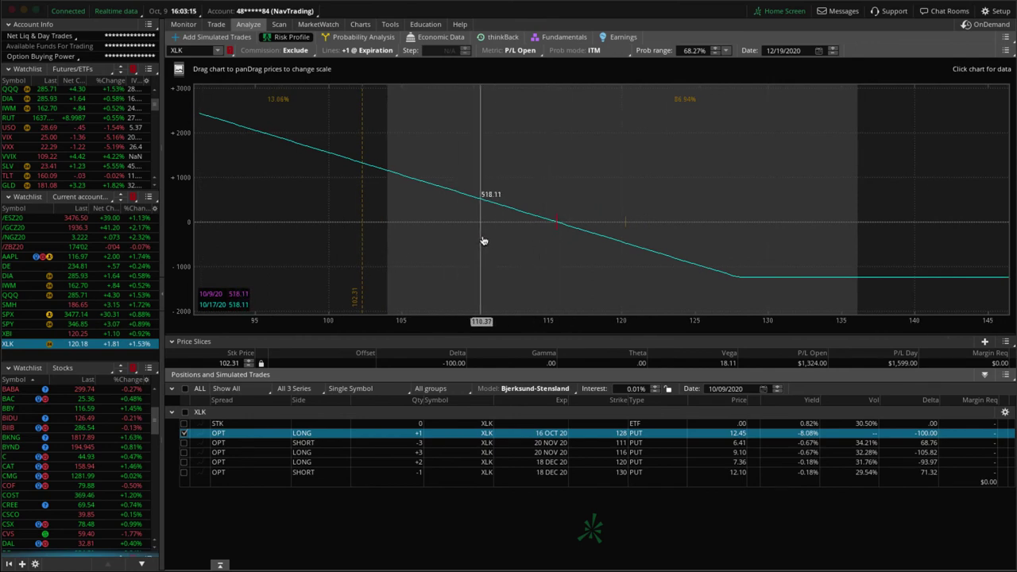
pyautogui.moveTo(478, 229); pyautogui.dragTo(391, 221)
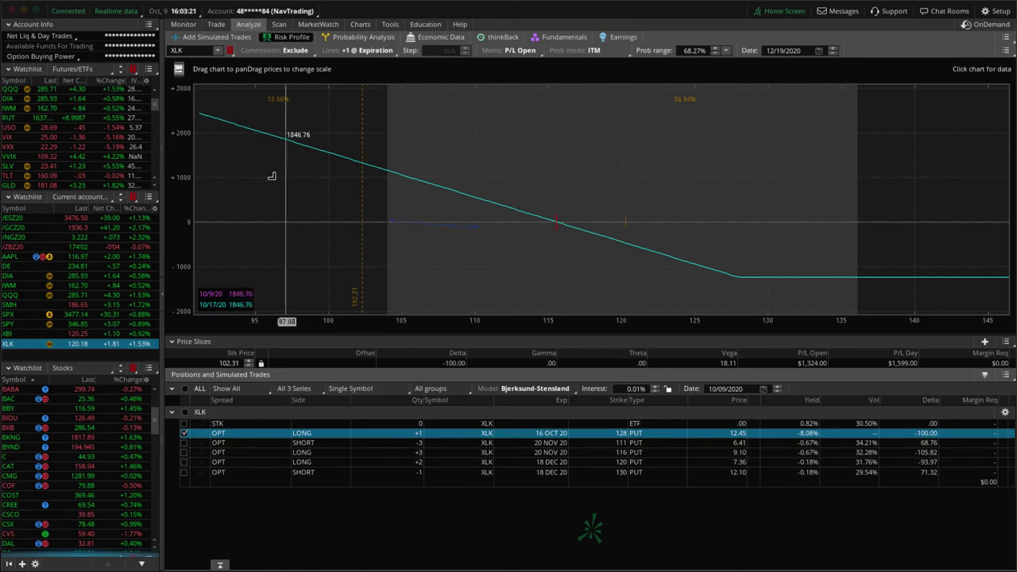
pyautogui.click(216, 23)
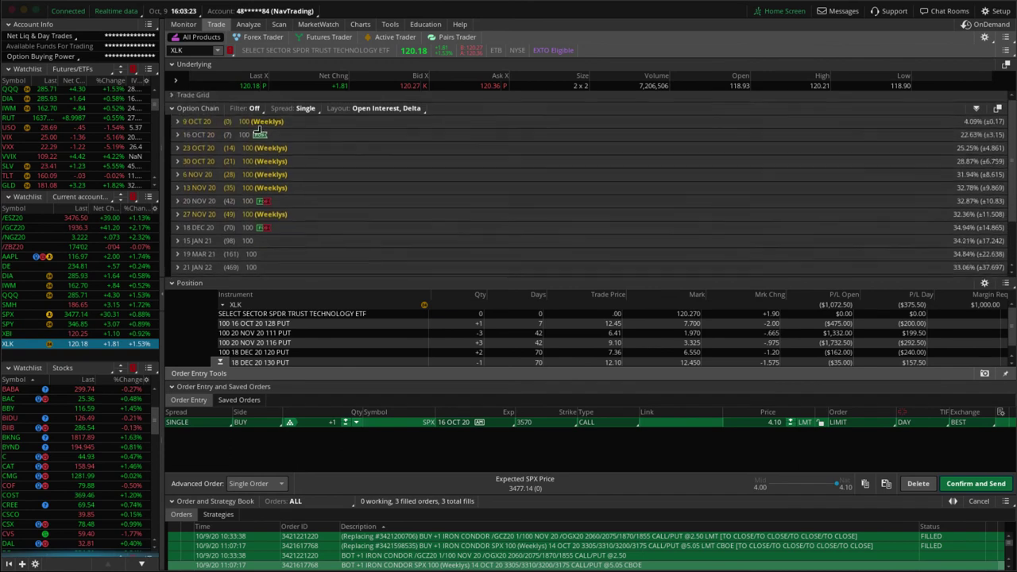
pyautogui.moveTo(235, 132)
pyautogui.mouseDown()
pyautogui.moveTo(224, 135)
pyautogui.moveTo(232, 146)
pyautogui.mouseUp()
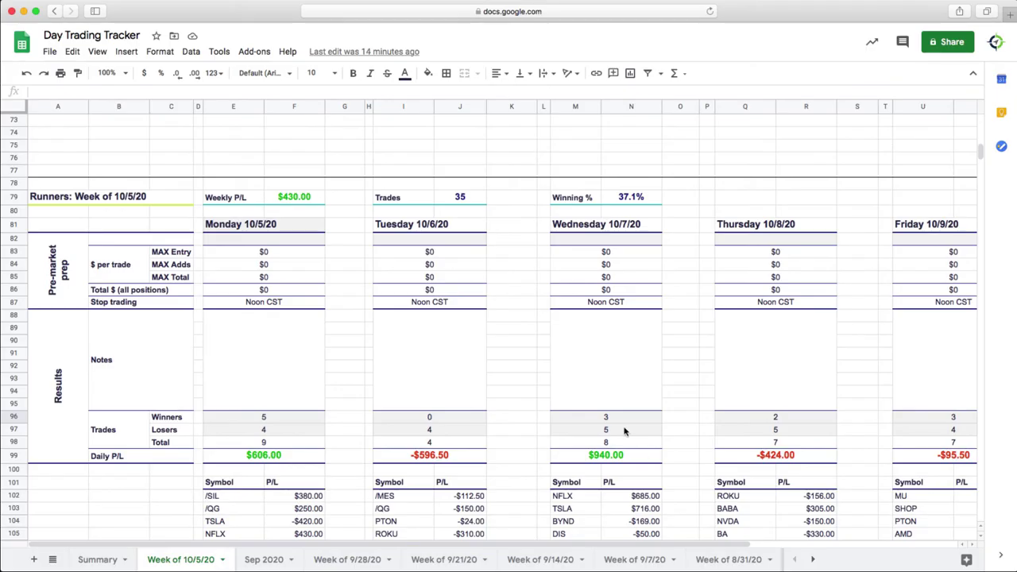
# - Go to the Mighty Ninety section for the week of 10/5/20 in the Day Trading Tracker spreadsheet and examine its weekly P/L
pyautogui.scroll(10, 628, 429)
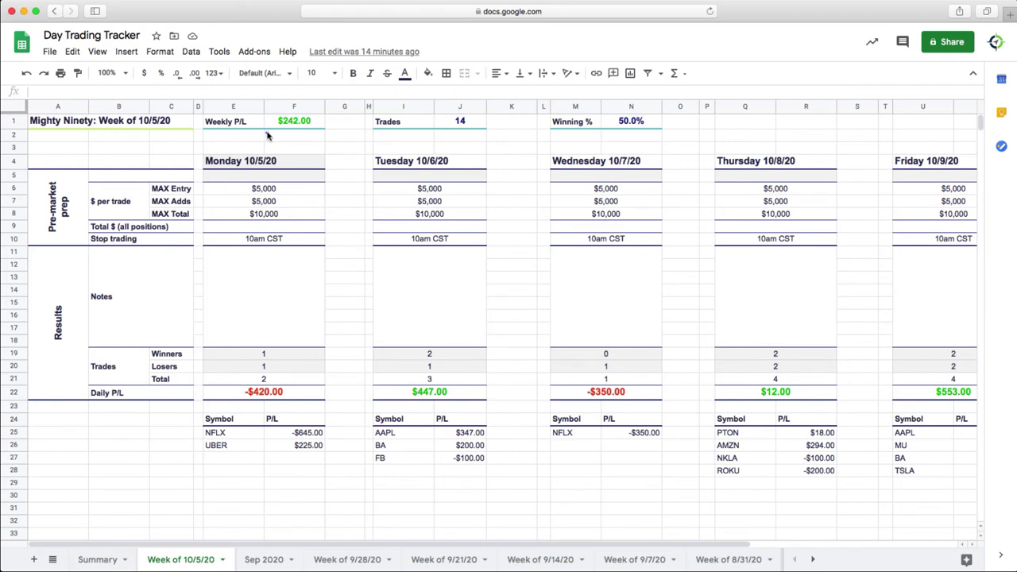
pyautogui.moveTo(318, 143)
pyautogui.mouseDown()
pyautogui.moveTo(311, 109)
pyautogui.moveTo(271, 135)
pyautogui.moveTo(306, 146)
pyautogui.mouseUp()
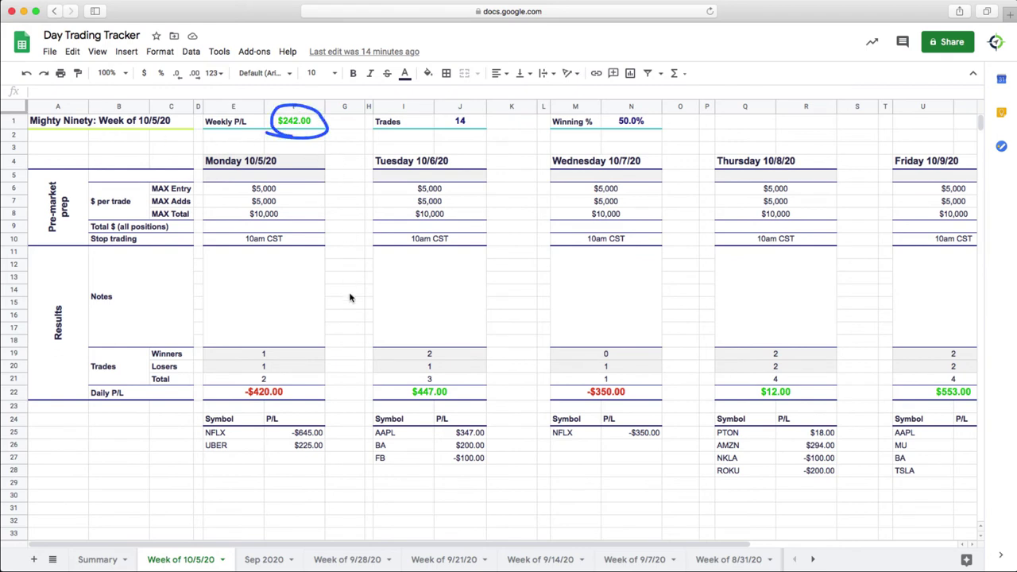
# - Examine the Friday 10/9/20 daily P/L in the Mighty Ninety section and return to the start of the week
pyautogui.hscroll(5, 941, 390)
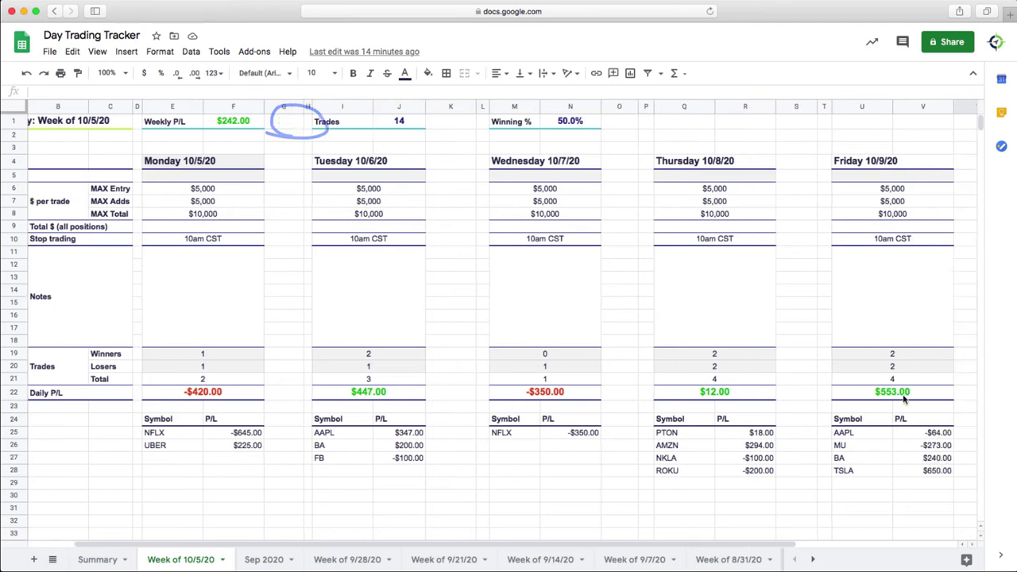
pyautogui.moveTo(822, 380)
pyautogui.mouseDown()
pyautogui.moveTo(737, 382)
pyautogui.moveTo(827, 388)
pyautogui.mouseUp()
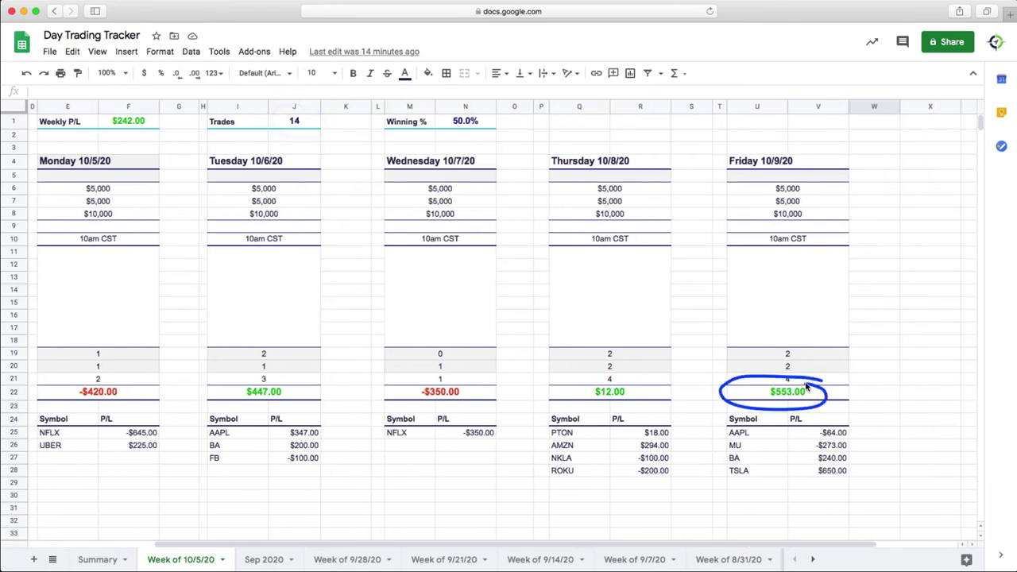
pyautogui.hscroll(-5, 677, 373)
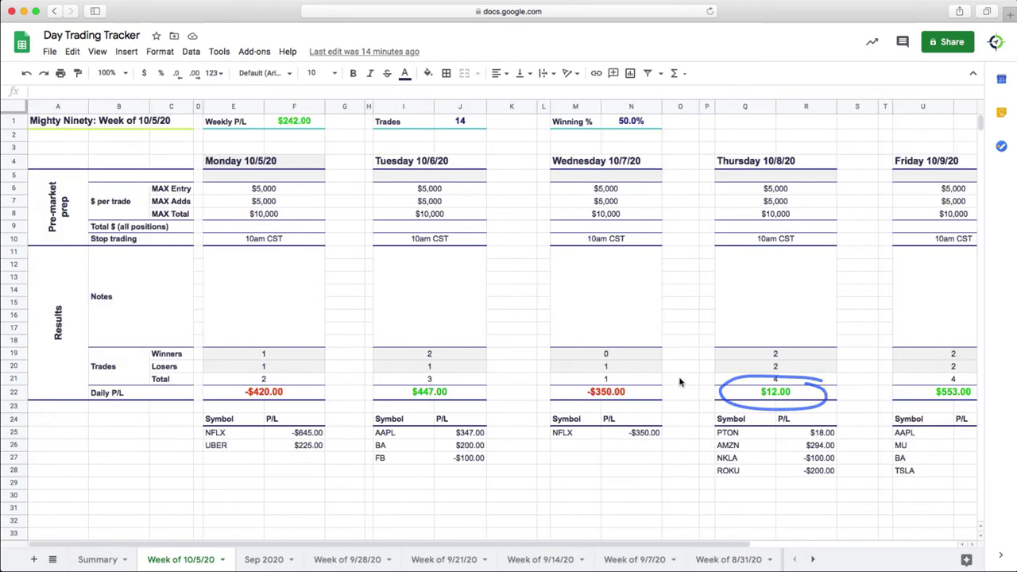
# - Go to the Pairs Trades section for the week of 10/5/20 and examine Tuesday's and Wednesday's results and the winning percentage
pyautogui.scroll(-10, 678, 381)
pyautogui.scroll(-3, 712, 389)
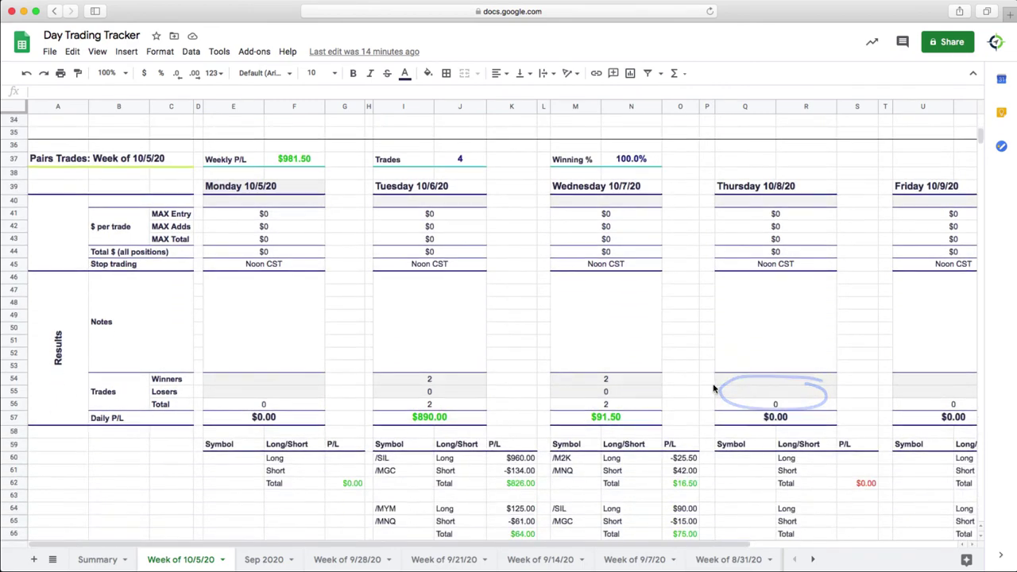
pyautogui.moveTo(445, 330)
pyautogui.mouseDown()
pyautogui.moveTo(434, 331)
pyautogui.moveTo(447, 402)
pyautogui.moveTo(447, 332)
pyautogui.mouseUp()
pyautogui.moveTo(624, 340)
pyautogui.mouseDown()
pyautogui.moveTo(573, 393)
pyautogui.moveTo(629, 343)
pyautogui.moveTo(609, 337)
pyautogui.mouseUp()
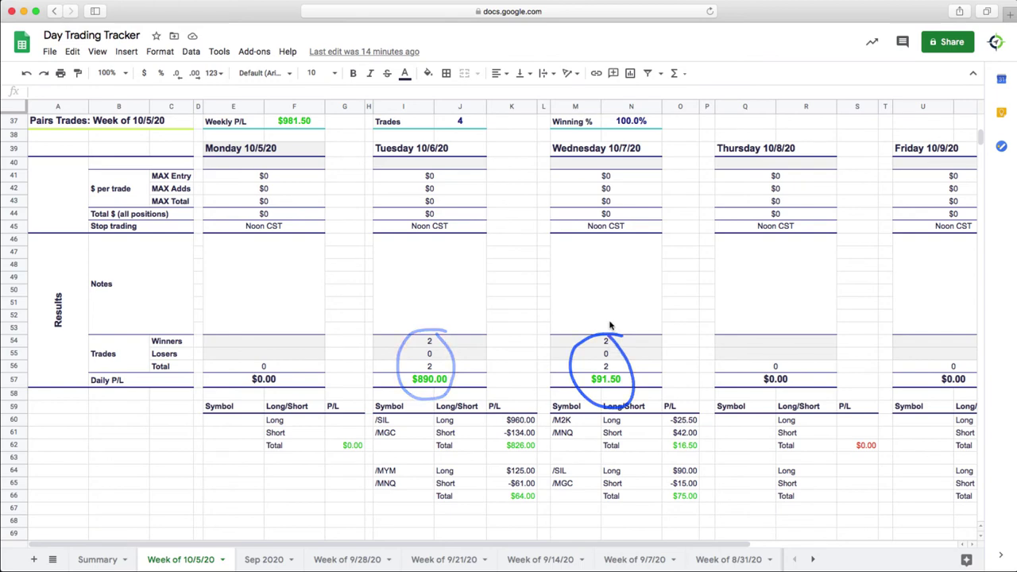
pyautogui.moveTo(658, 108)
pyautogui.mouseDown()
pyautogui.moveTo(585, 117)
pyautogui.moveTo(666, 122)
pyautogui.mouseUp()
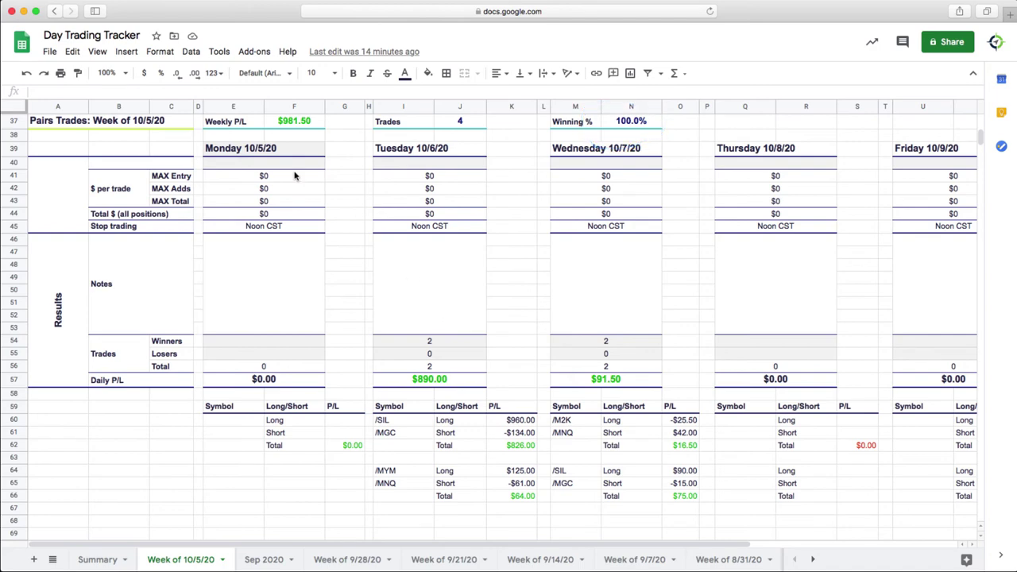
# - Go to the Runners section for the week of 10/5/20 and examine its weekly P/L, Friday's daily P/L and the winning percentage
pyautogui.scroll(-6, 306, 243)
pyautogui.scroll(-6, 311, 242)
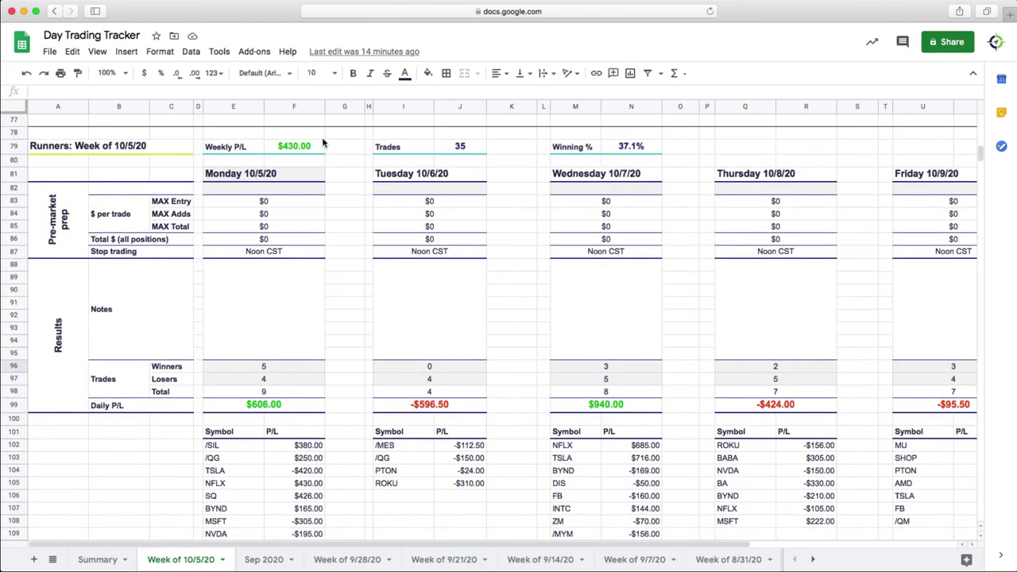
pyautogui.moveTo(326, 141)
pyautogui.mouseDown()
pyautogui.moveTo(282, 129)
pyautogui.moveTo(296, 173)
pyautogui.moveTo(329, 144)
pyautogui.mouseUp()
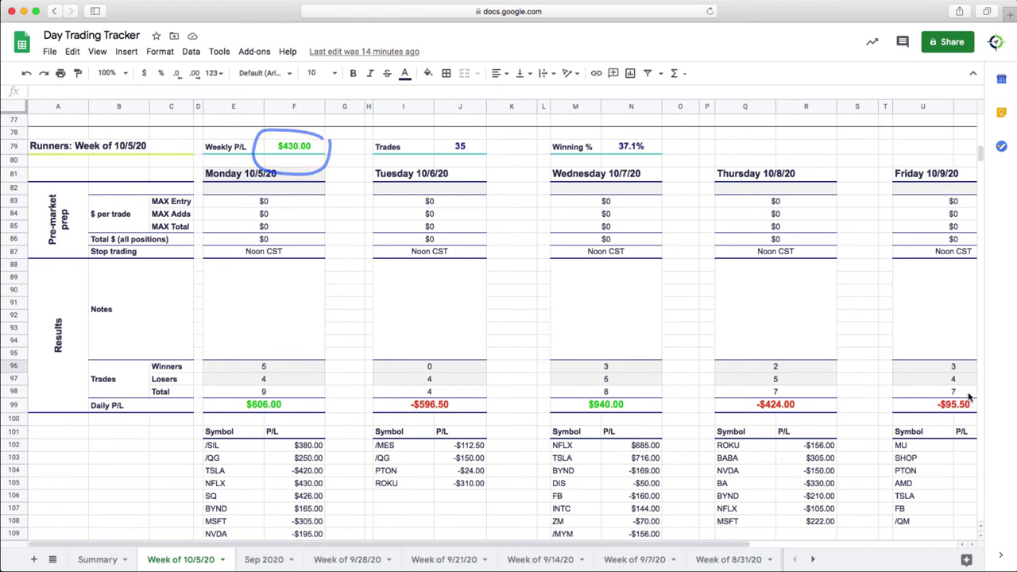
pyautogui.moveTo(968, 391)
pyautogui.mouseDown()
pyautogui.moveTo(930, 423)
pyautogui.moveTo(966, 398)
pyautogui.mouseUp()
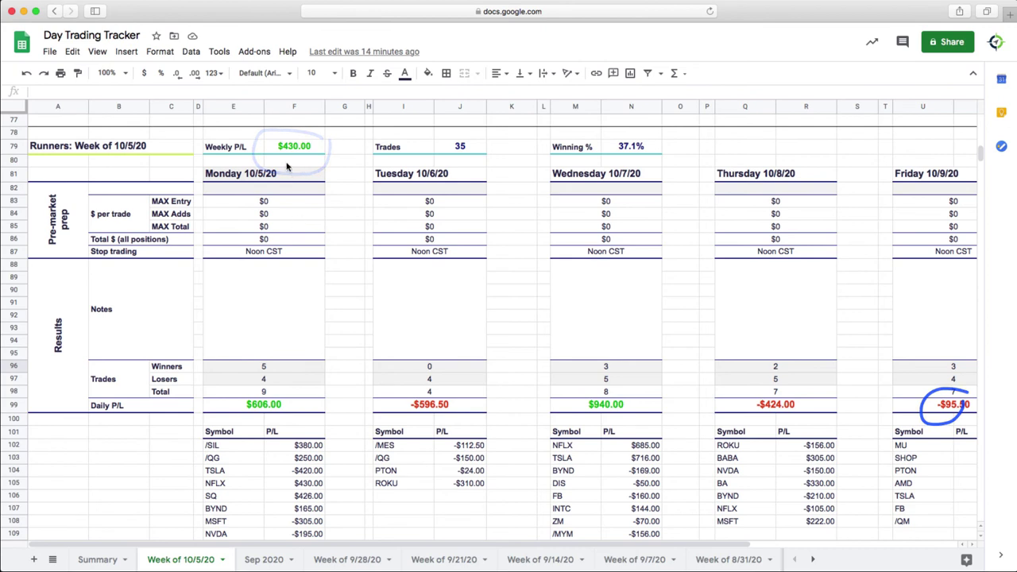
pyautogui.moveTo(274, 159)
pyautogui.mouseDown()
pyautogui.moveTo(347, 130)
pyautogui.moveTo(266, 133)
pyautogui.moveTo(322, 158)
pyautogui.mouseUp()
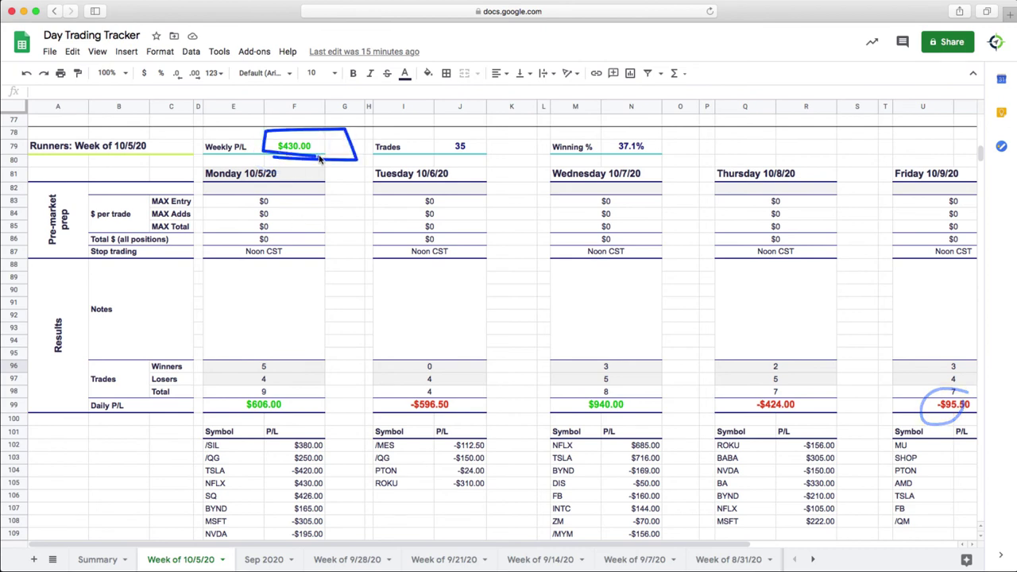
pyautogui.moveTo(660, 156)
pyautogui.mouseDown()
pyautogui.moveTo(570, 127)
pyautogui.moveTo(537, 159)
pyautogui.moveTo(668, 162)
pyautogui.moveTo(663, 139)
pyautogui.mouseUp()
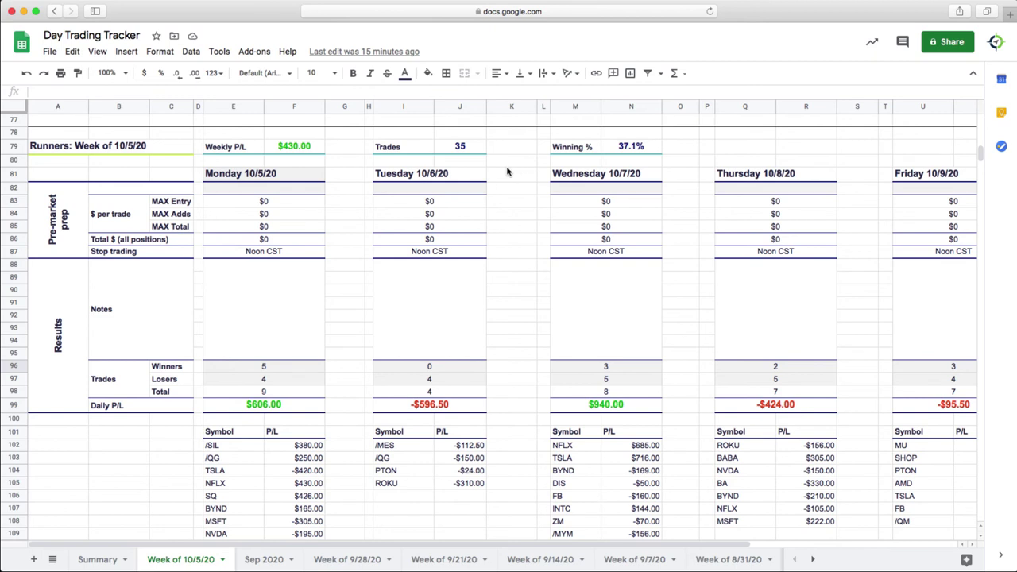
pyautogui.moveTo(332, 136)
pyautogui.mouseDown()
pyautogui.moveTo(254, 130)
pyautogui.moveTo(199, 163)
pyautogui.moveTo(325, 132)
pyautogui.mouseUp()
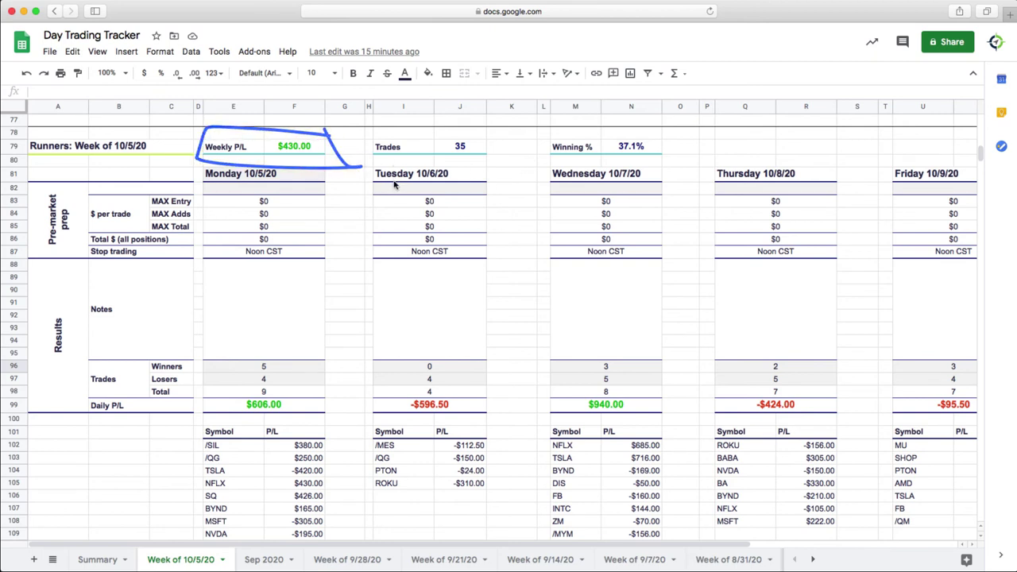